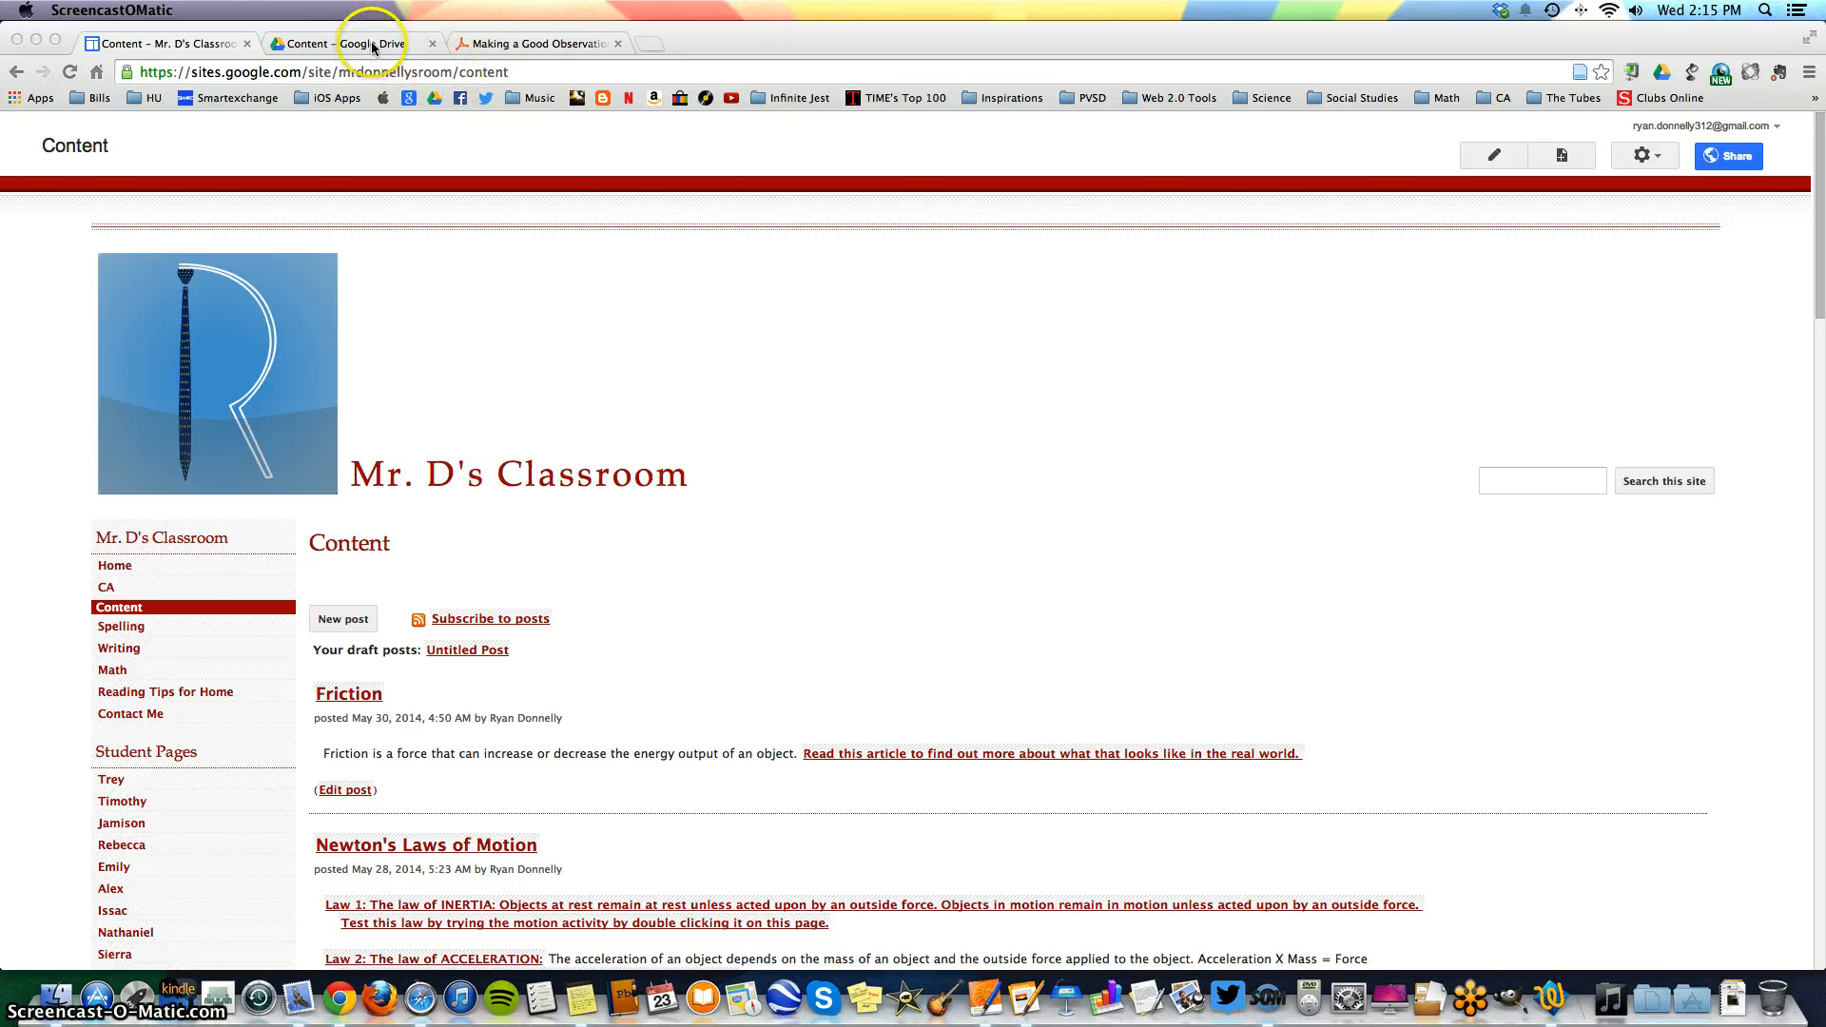
# - View the Making a Good Observation PDF in Google Drive and in its own tab, and return to the site's Content page
pyautogui.click(367, 42)
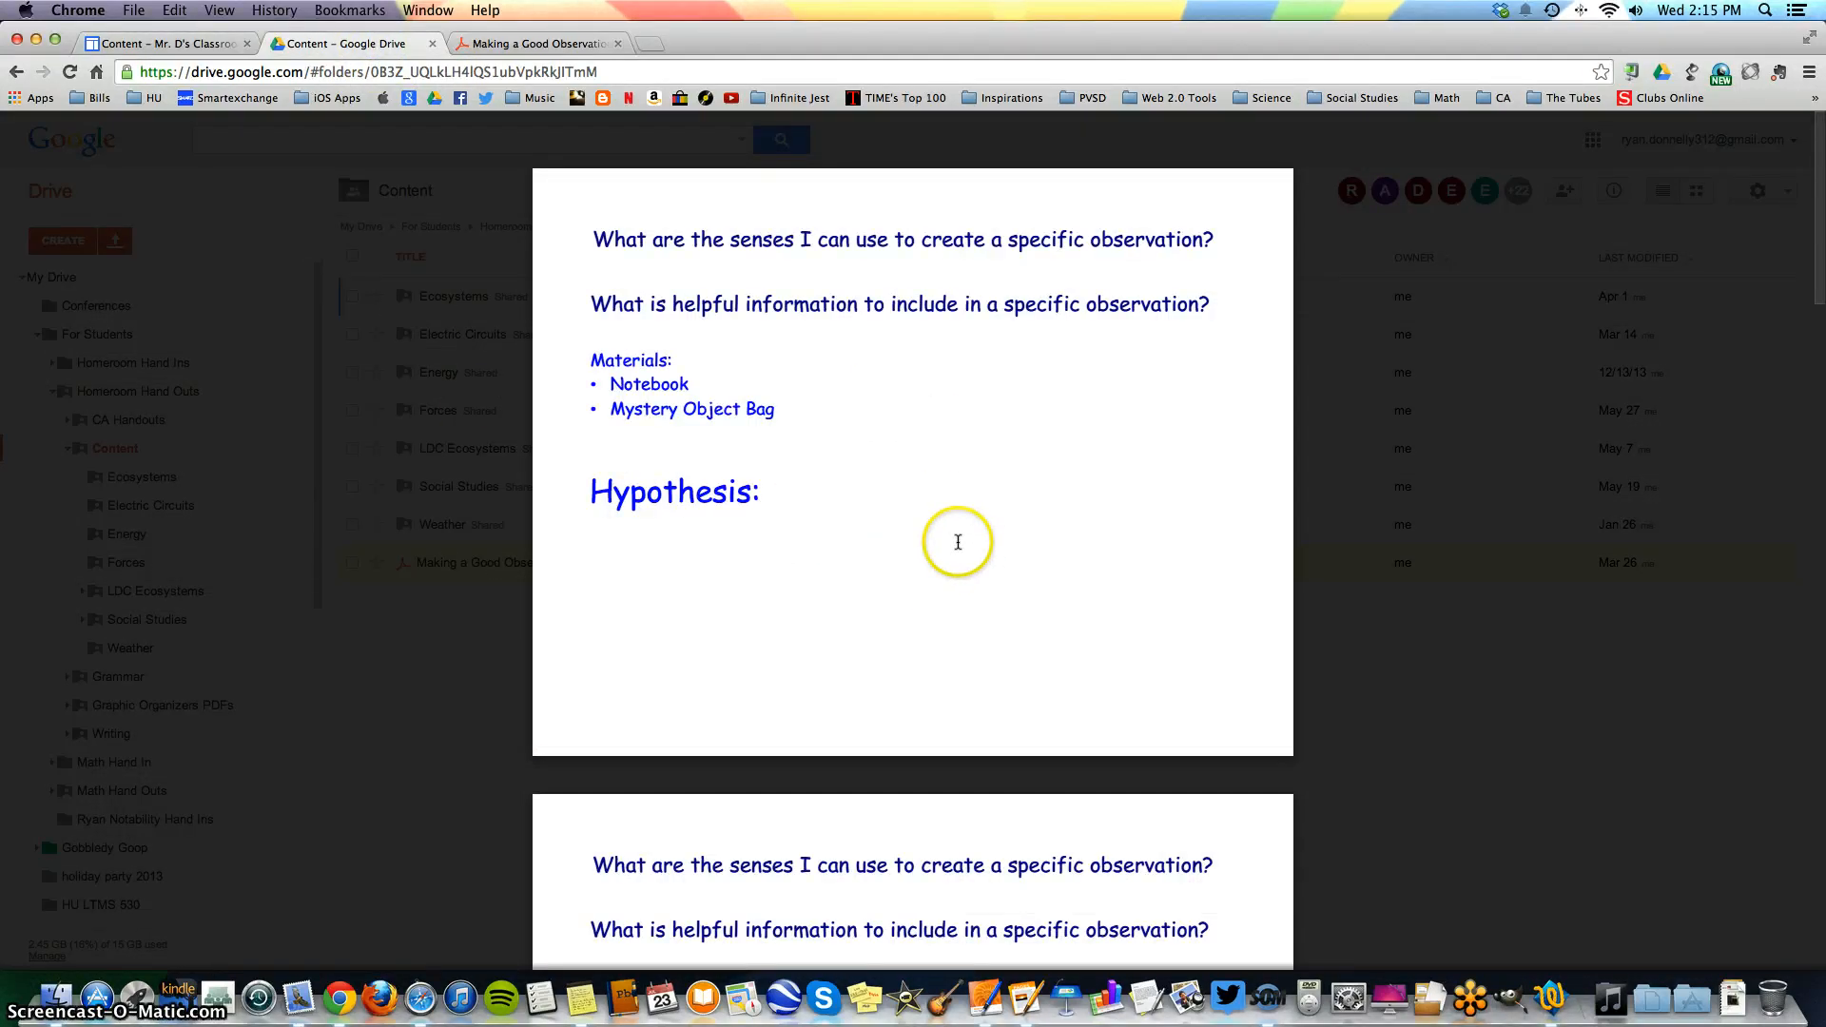
pyautogui.click(559, 43)
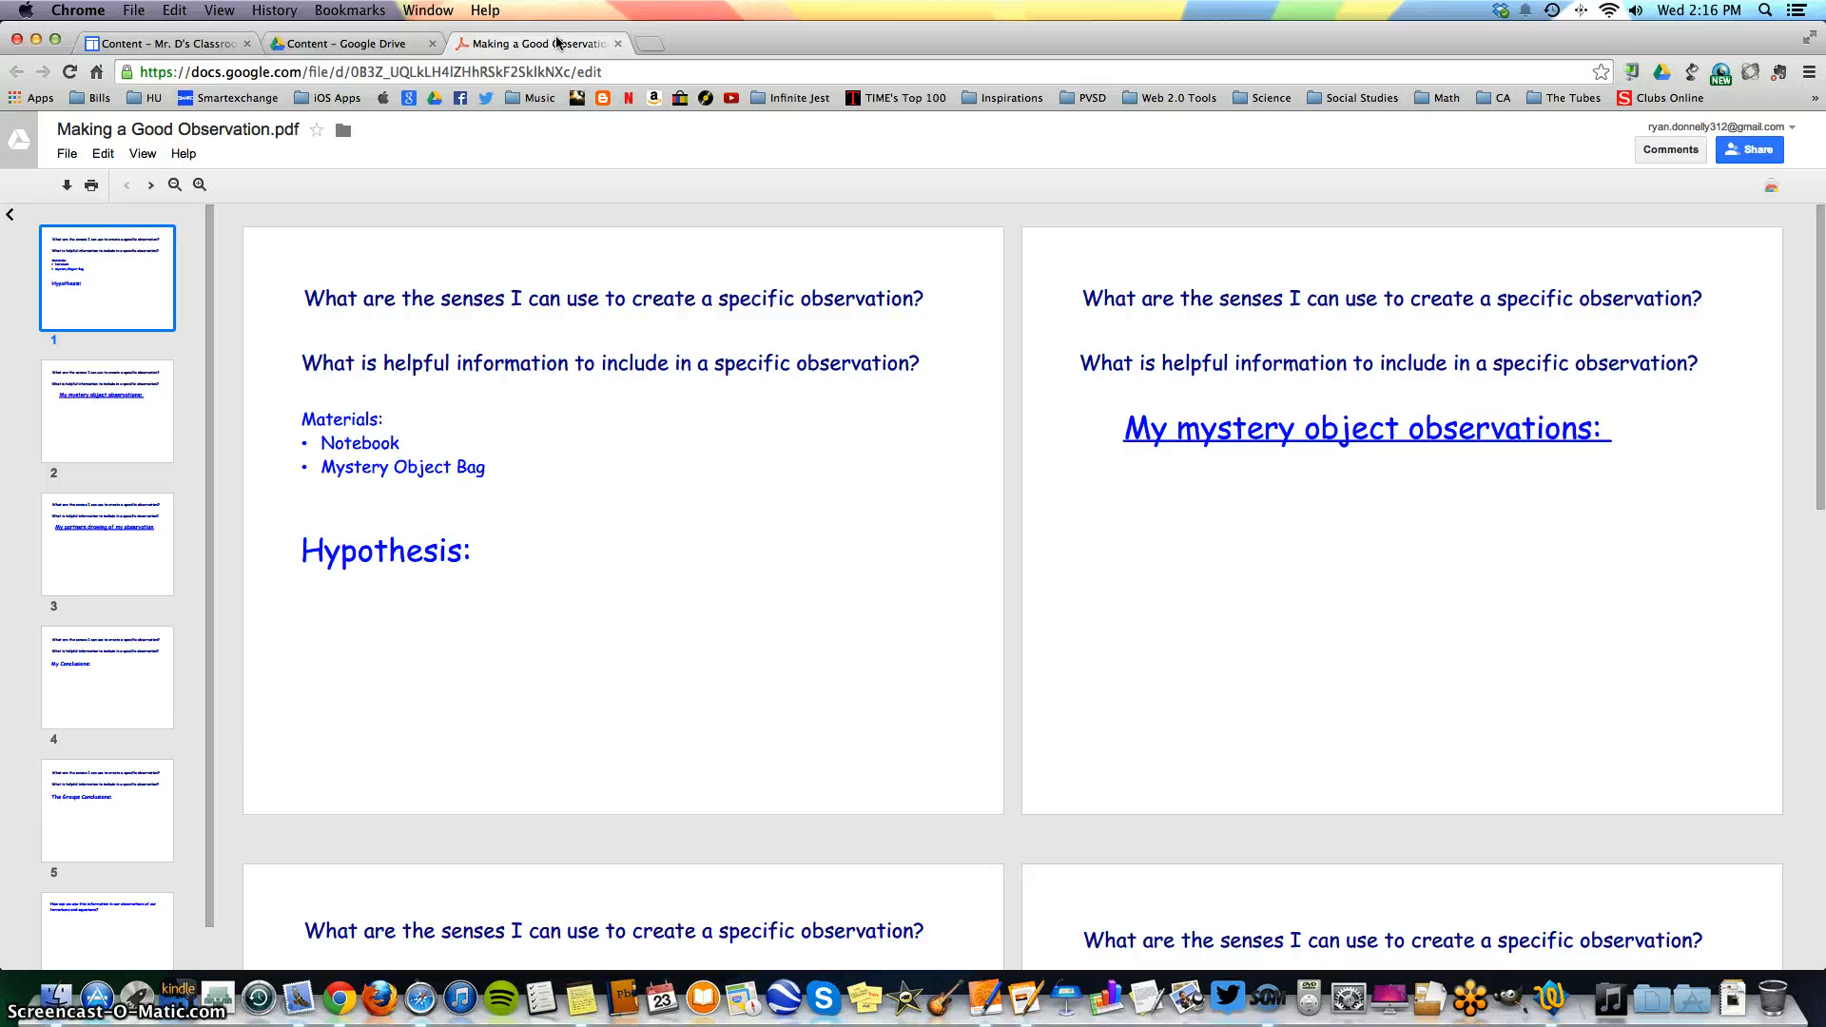
pyautogui.click(171, 43)
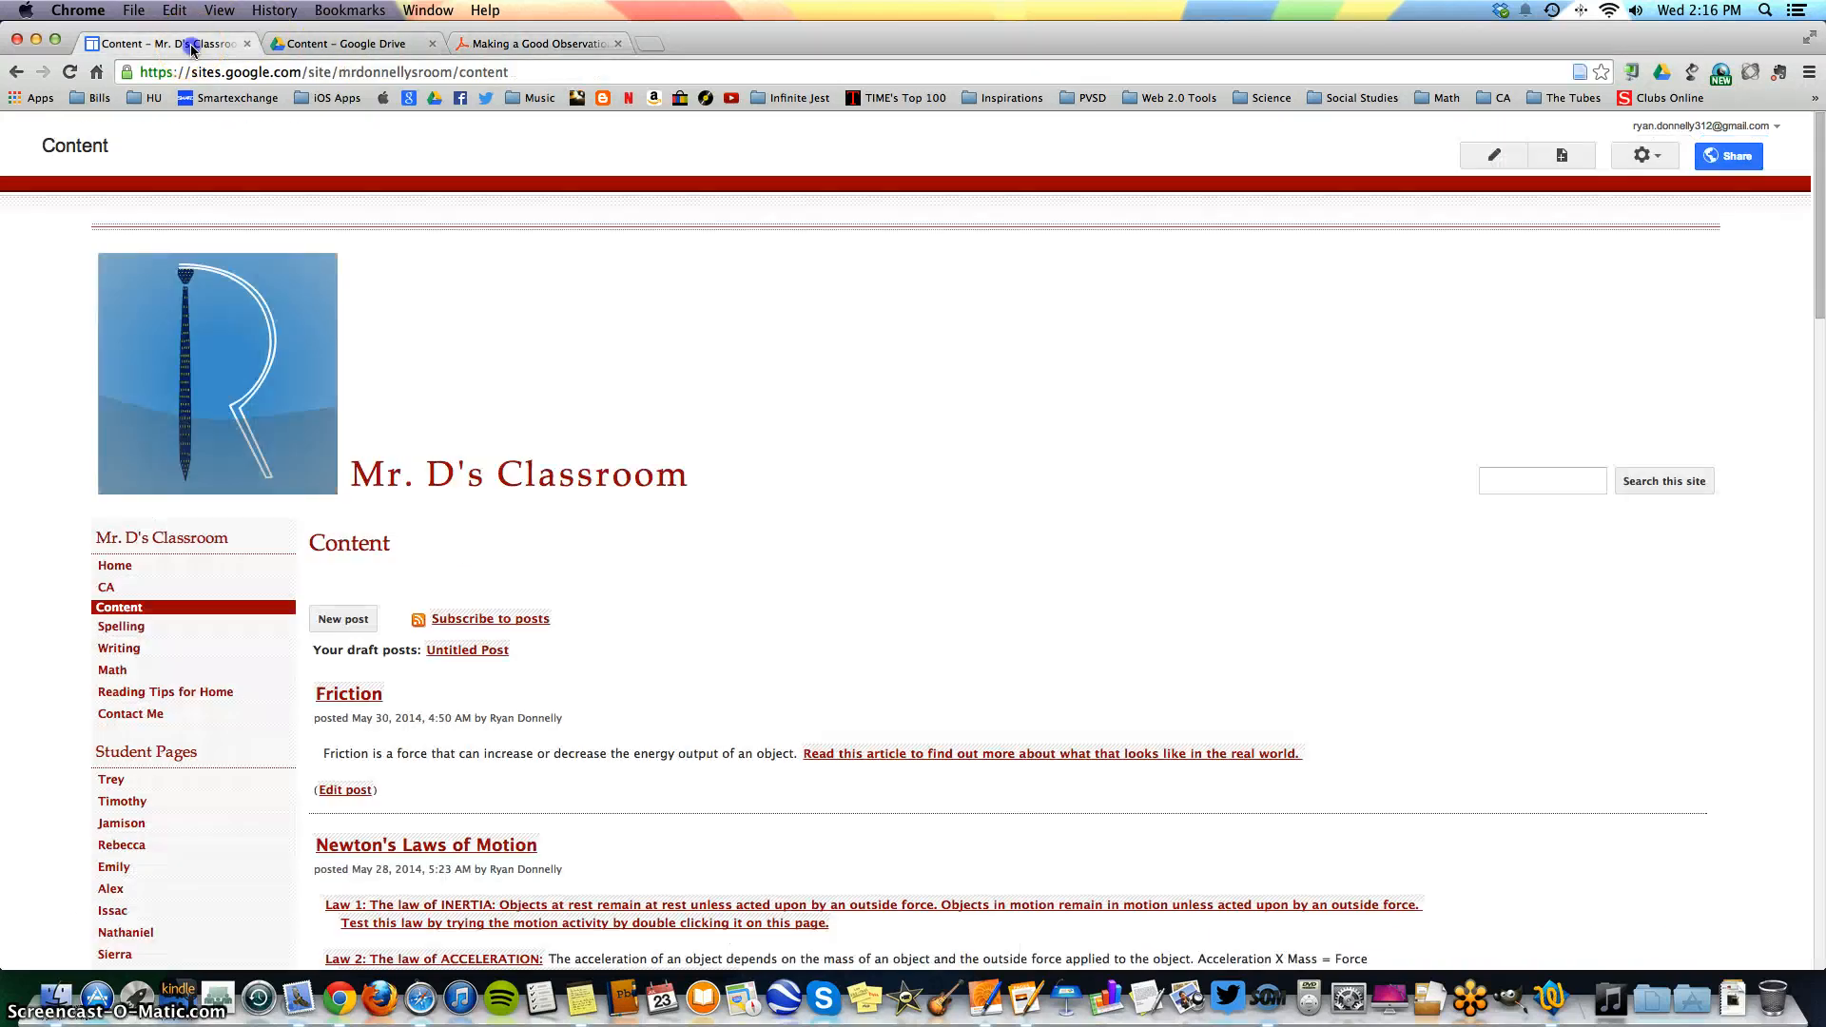
# - Create a new post on the Content page and title it "Make a Good Observation"
pyautogui.click(341, 620)
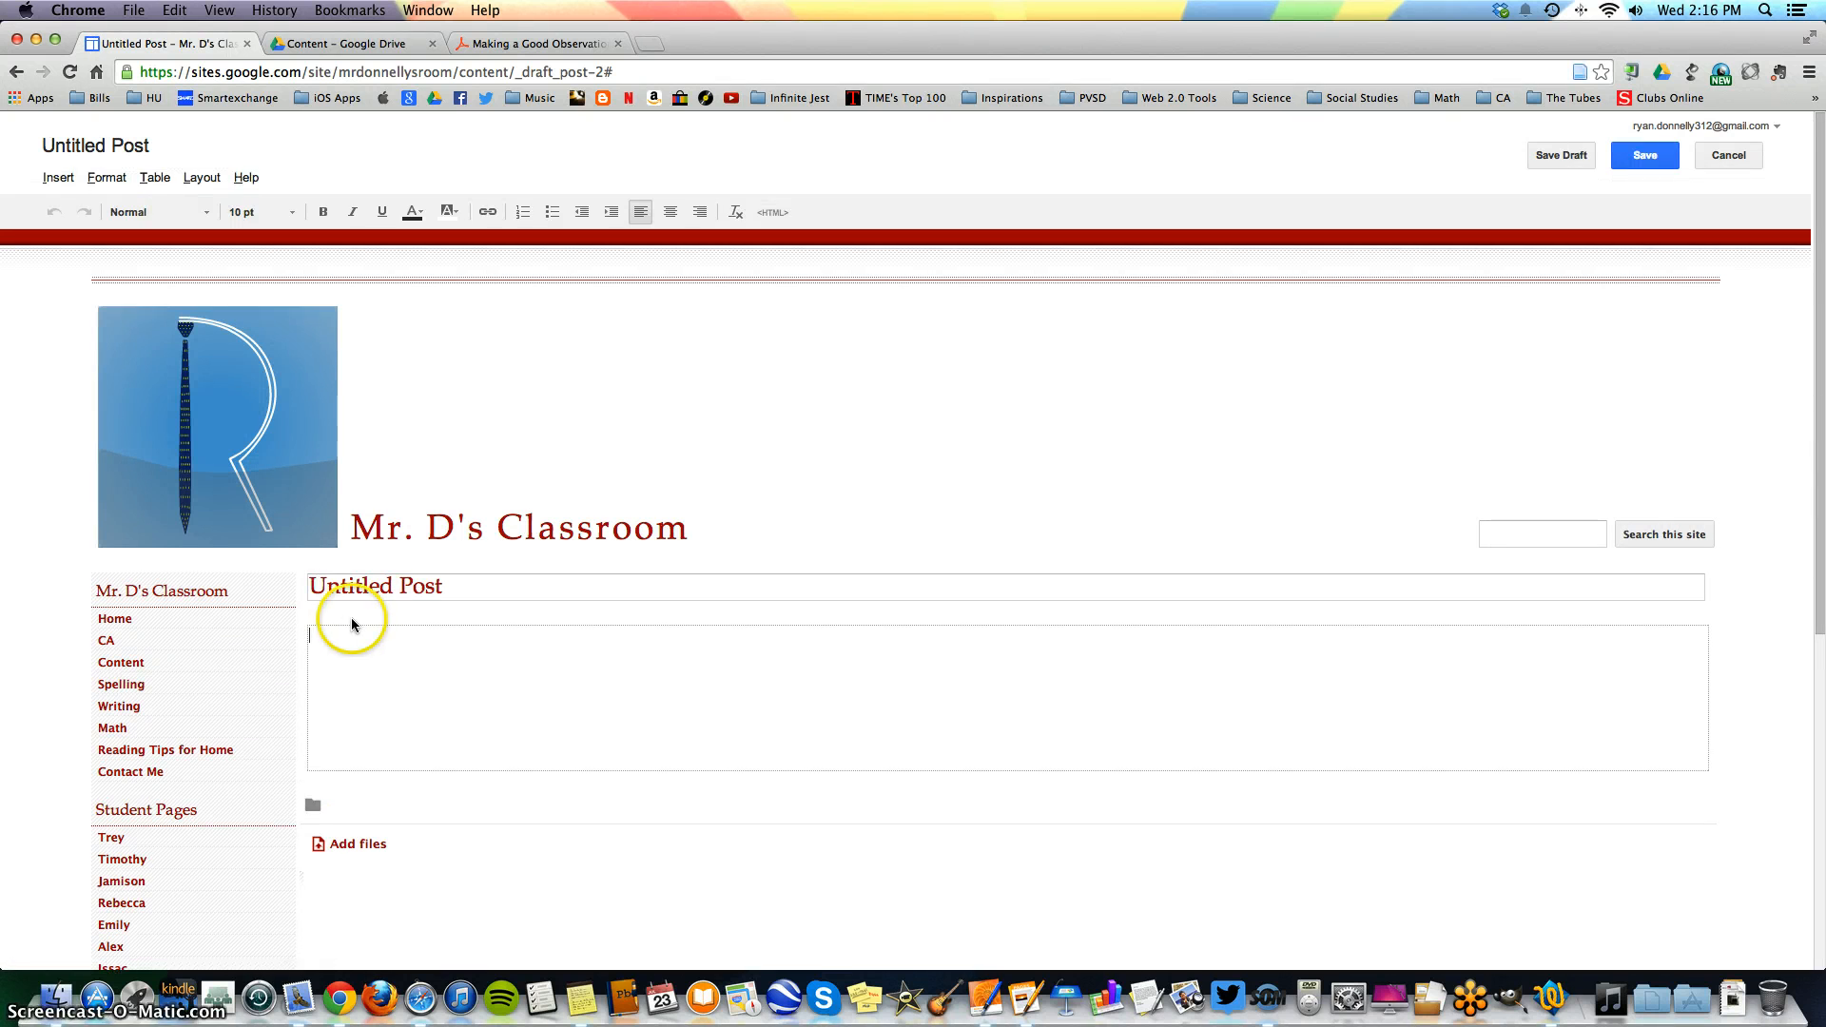
pyautogui.moveTo(460, 587); pyautogui.dragTo(297, 589)
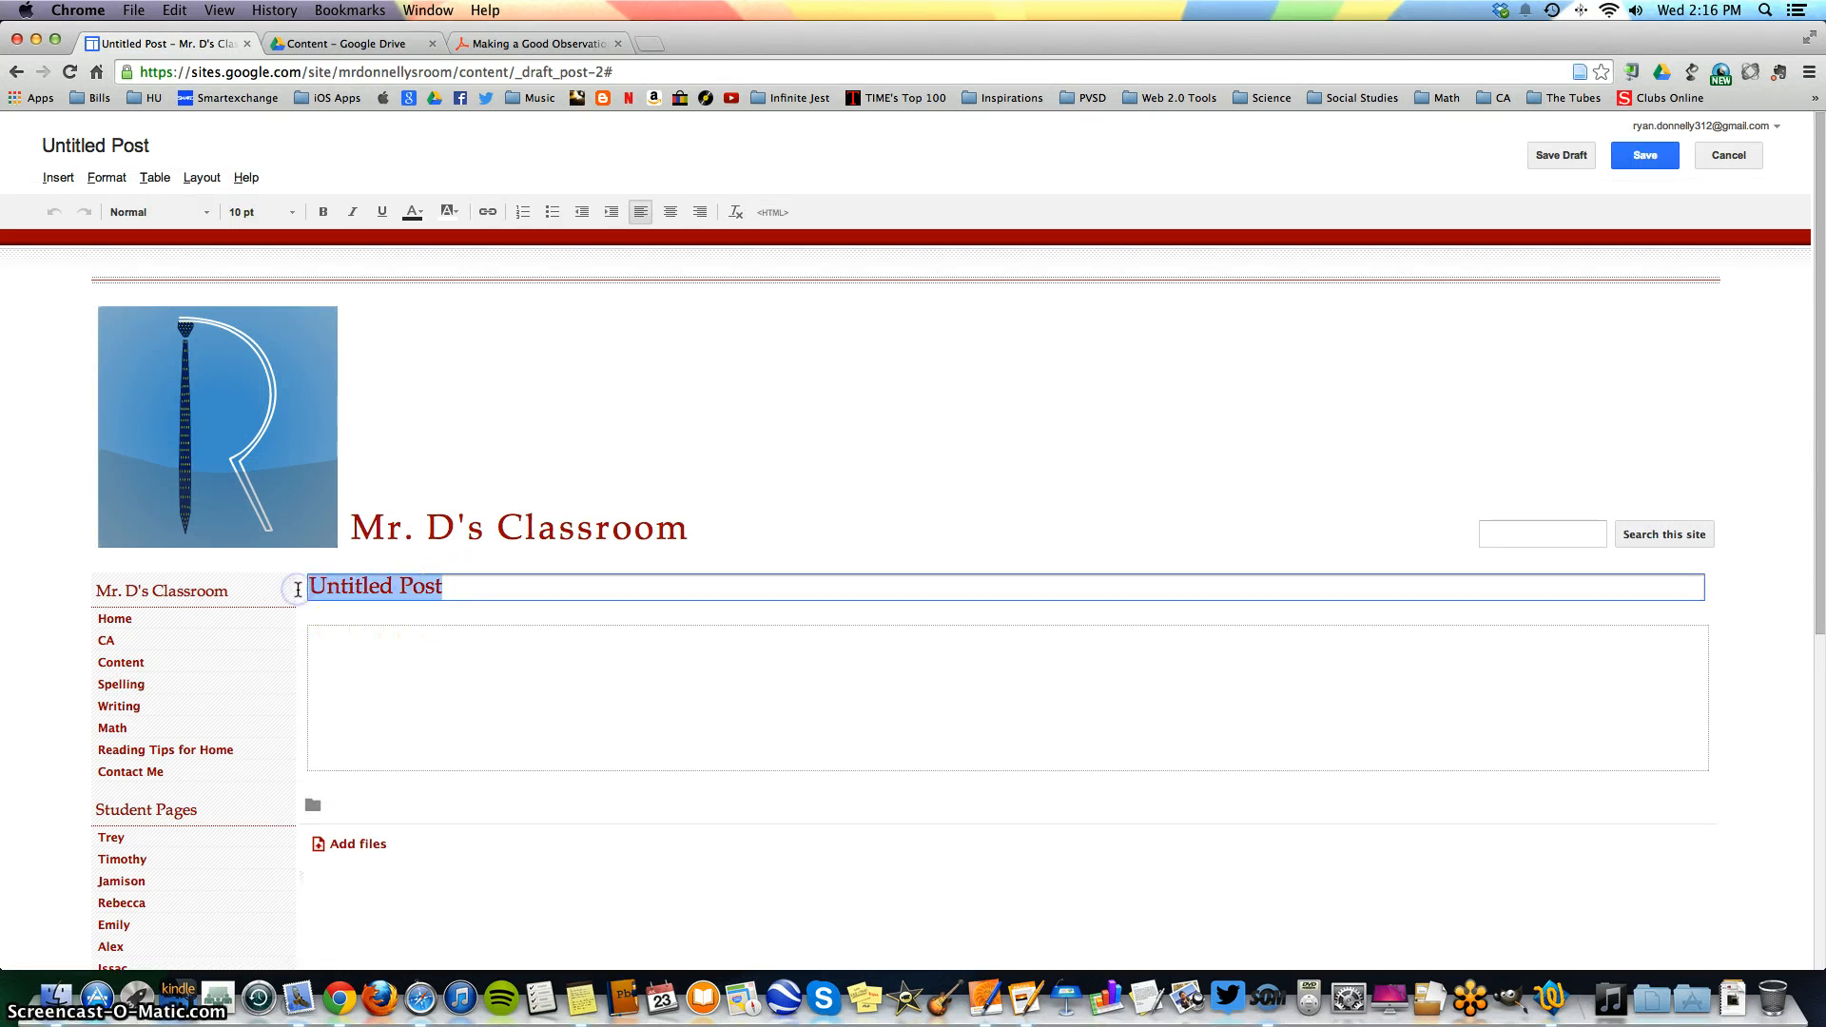
pyautogui.write('Make a G')
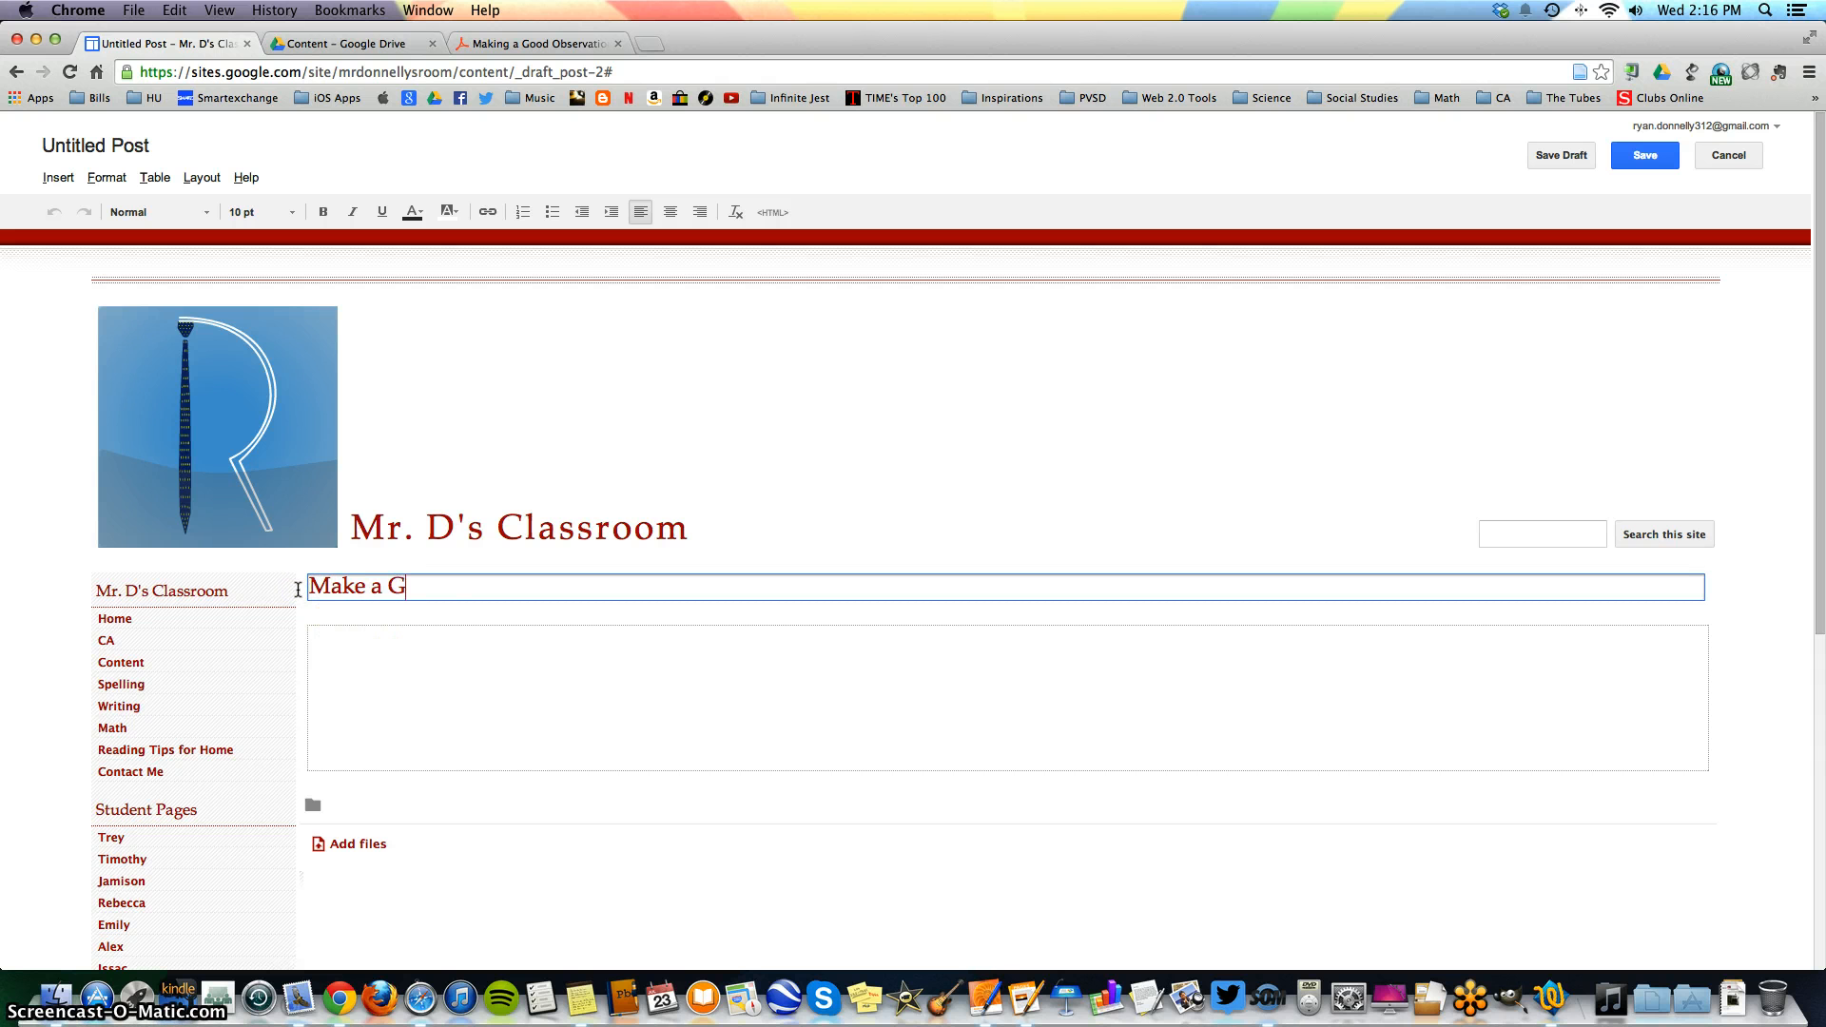
pyautogui.write('ood Ove')
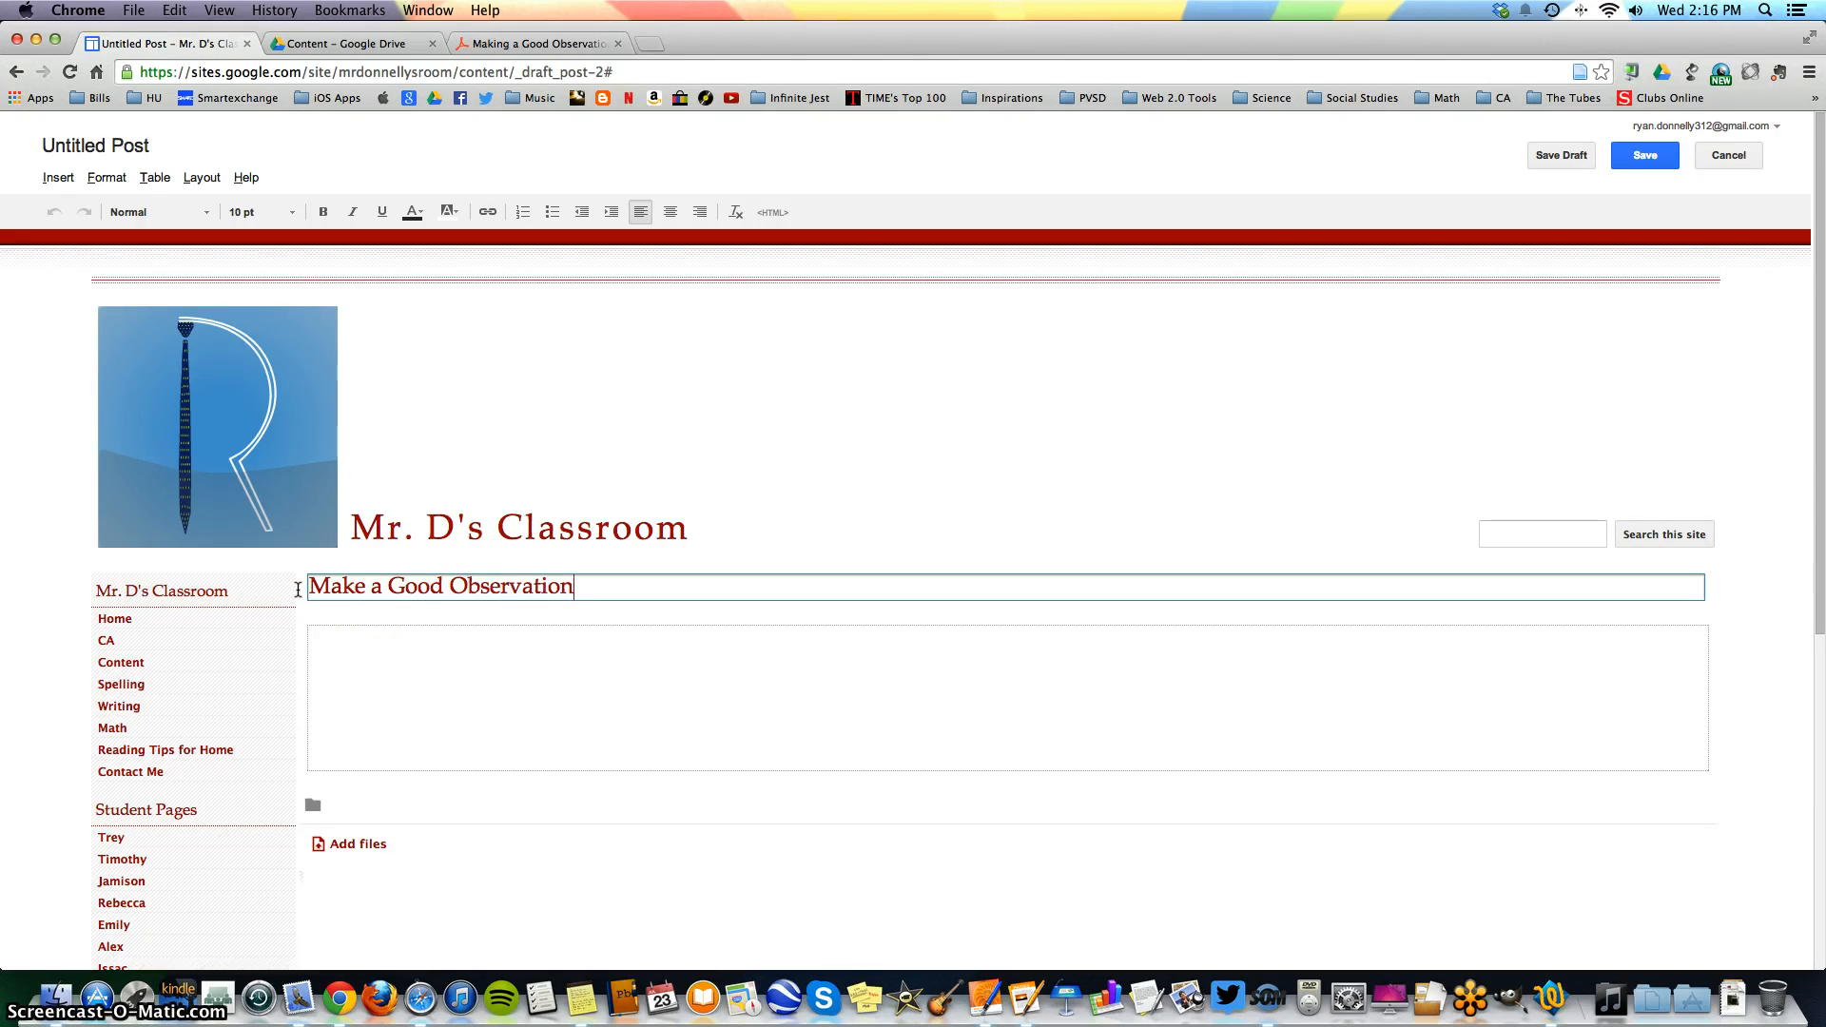
# - Replace the post body's HTML with the Google Docs viewer iframe code, 640px by 480px, with the placeholder "[put your file id here]"
pyautogui.click(385, 690)
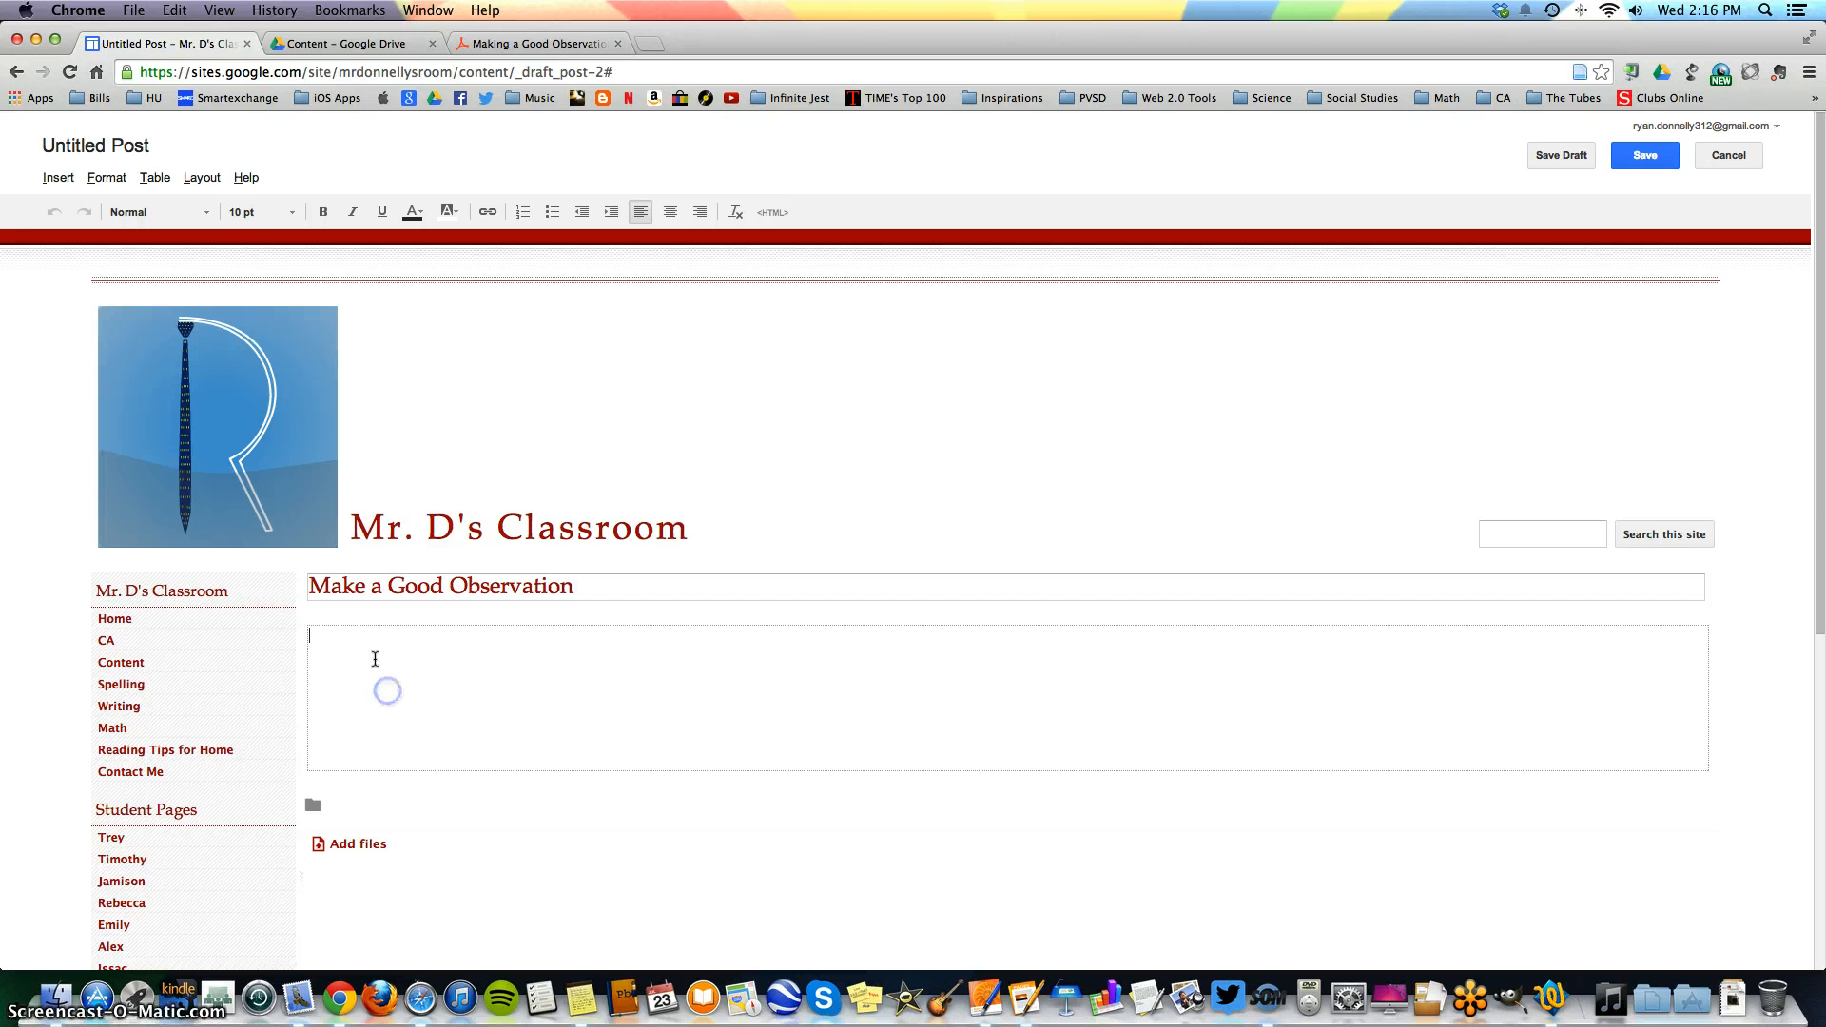
pyautogui.click(383, 718)
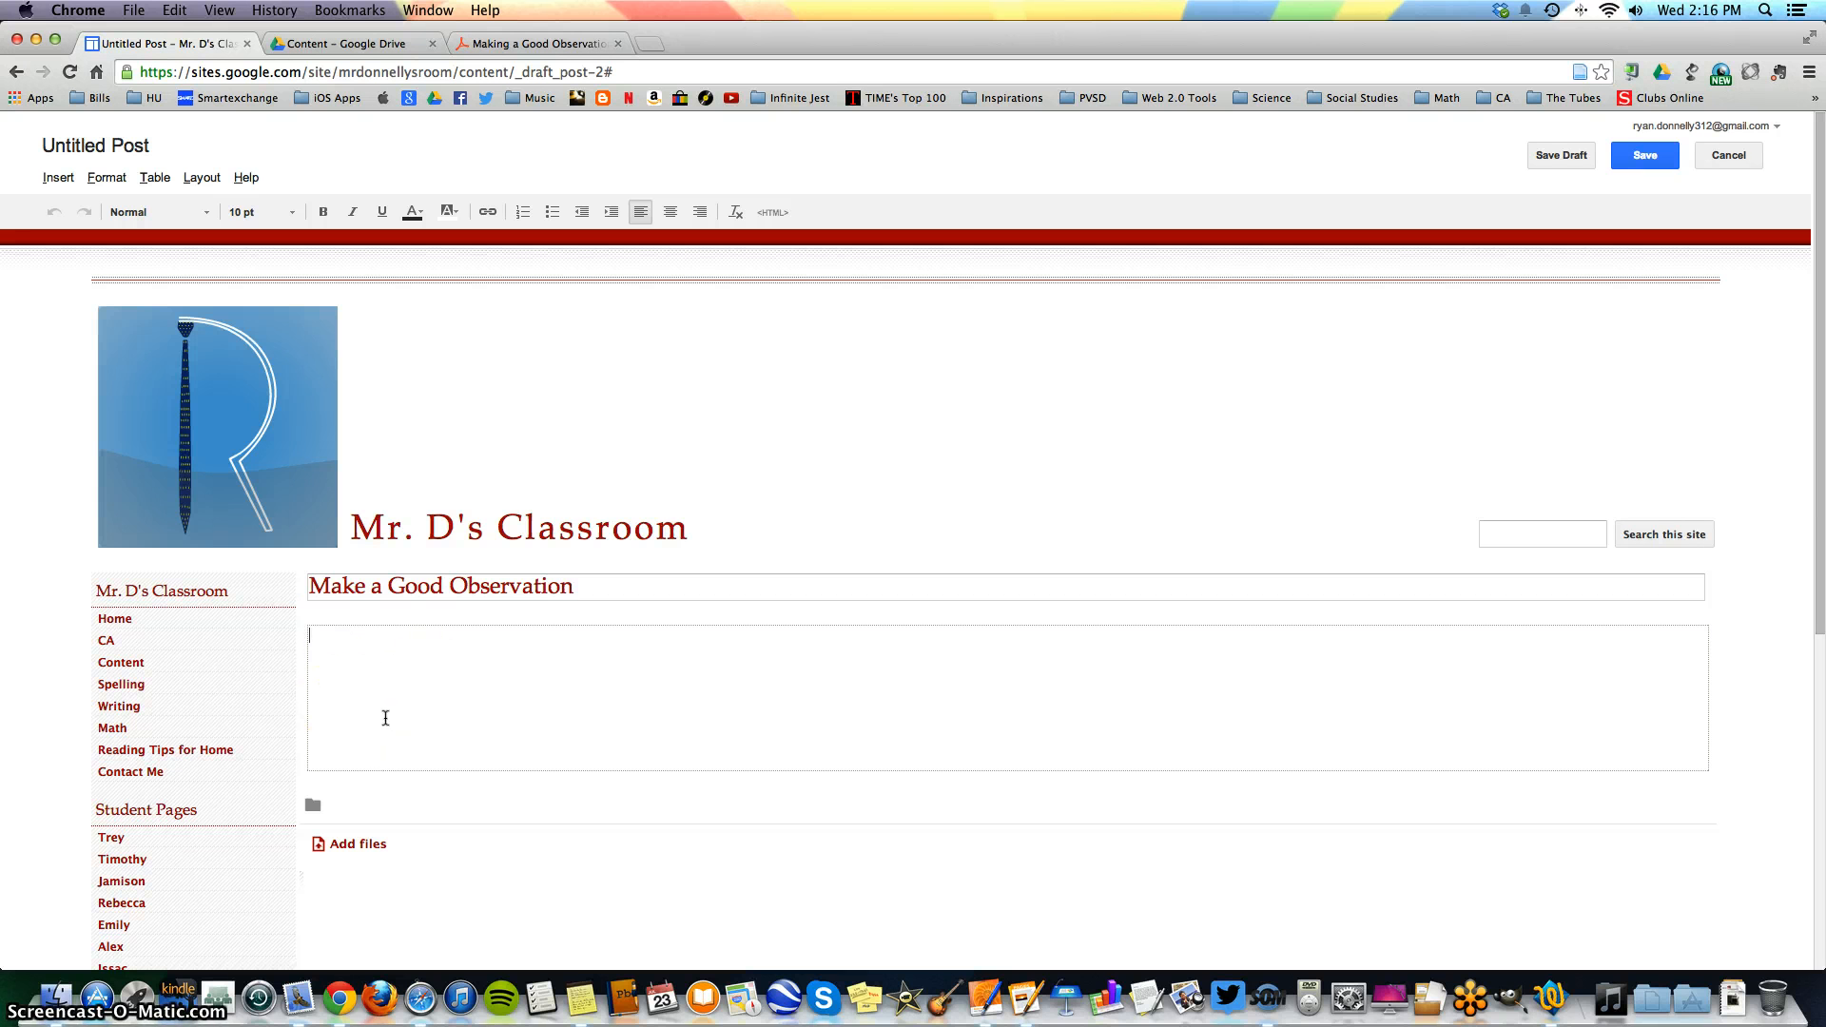
pyautogui.click(770, 213)
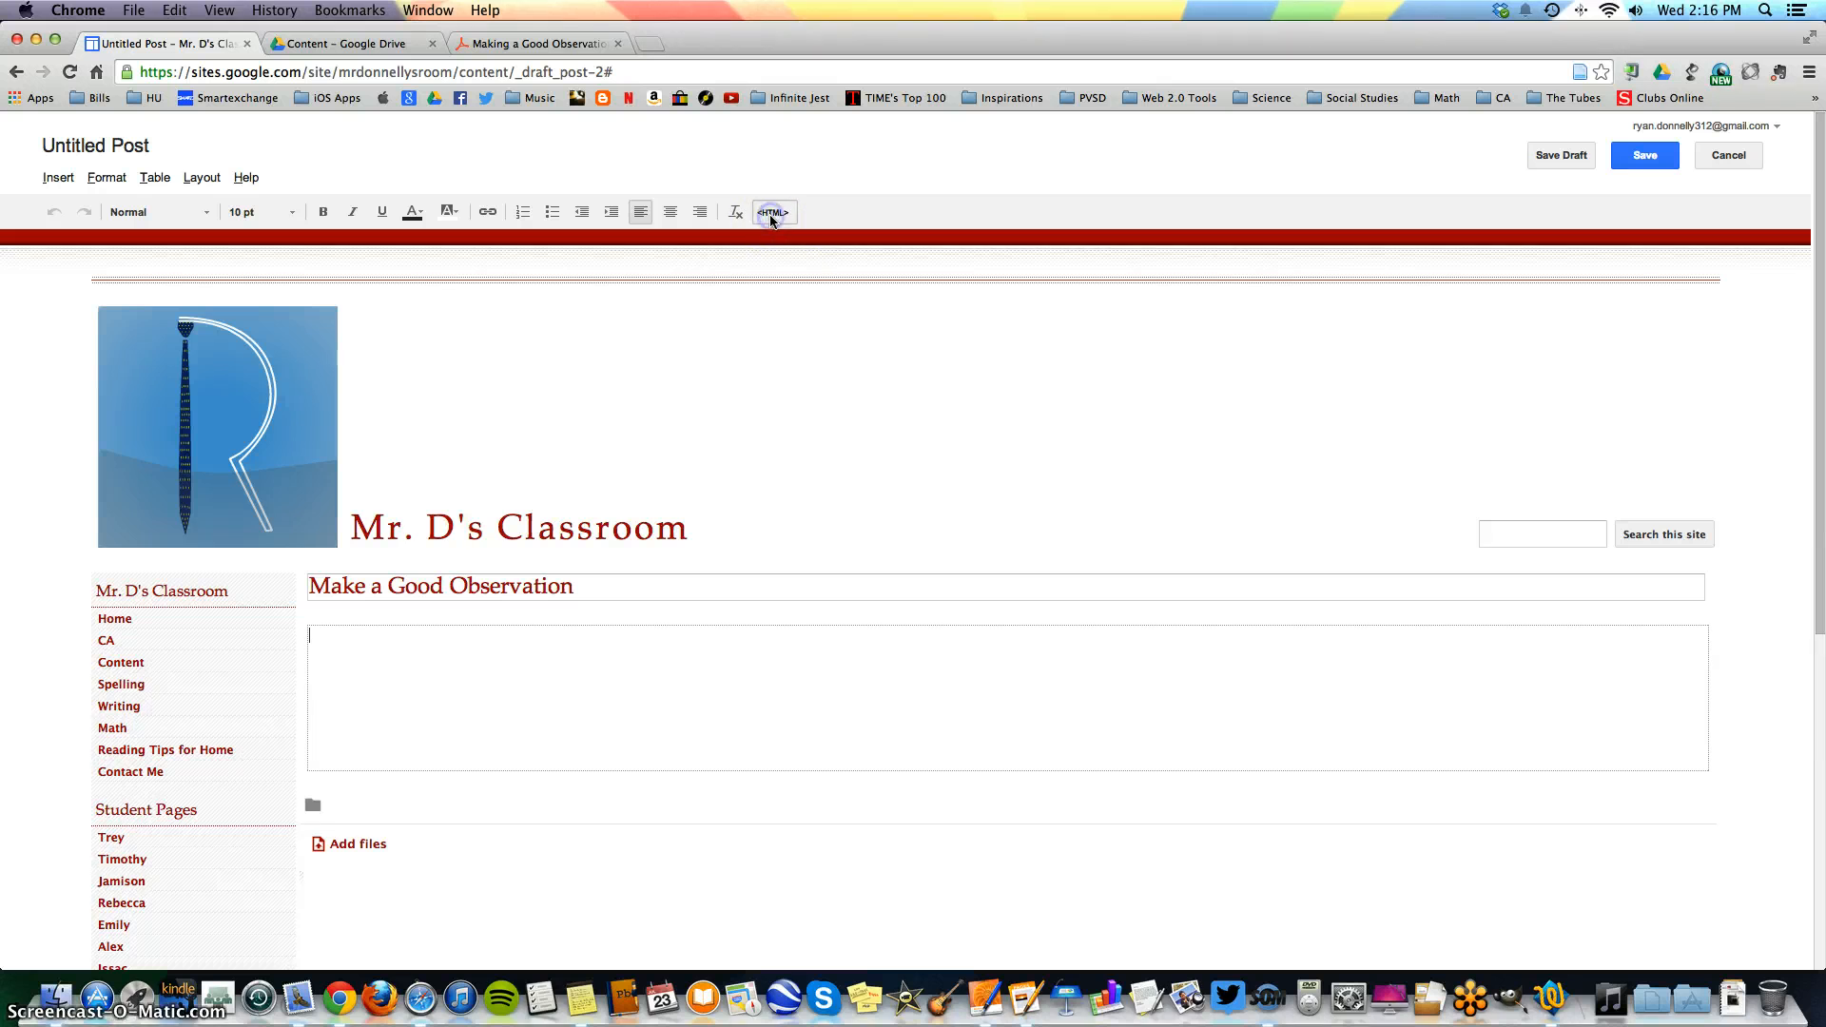
pyautogui.click(558, 390)
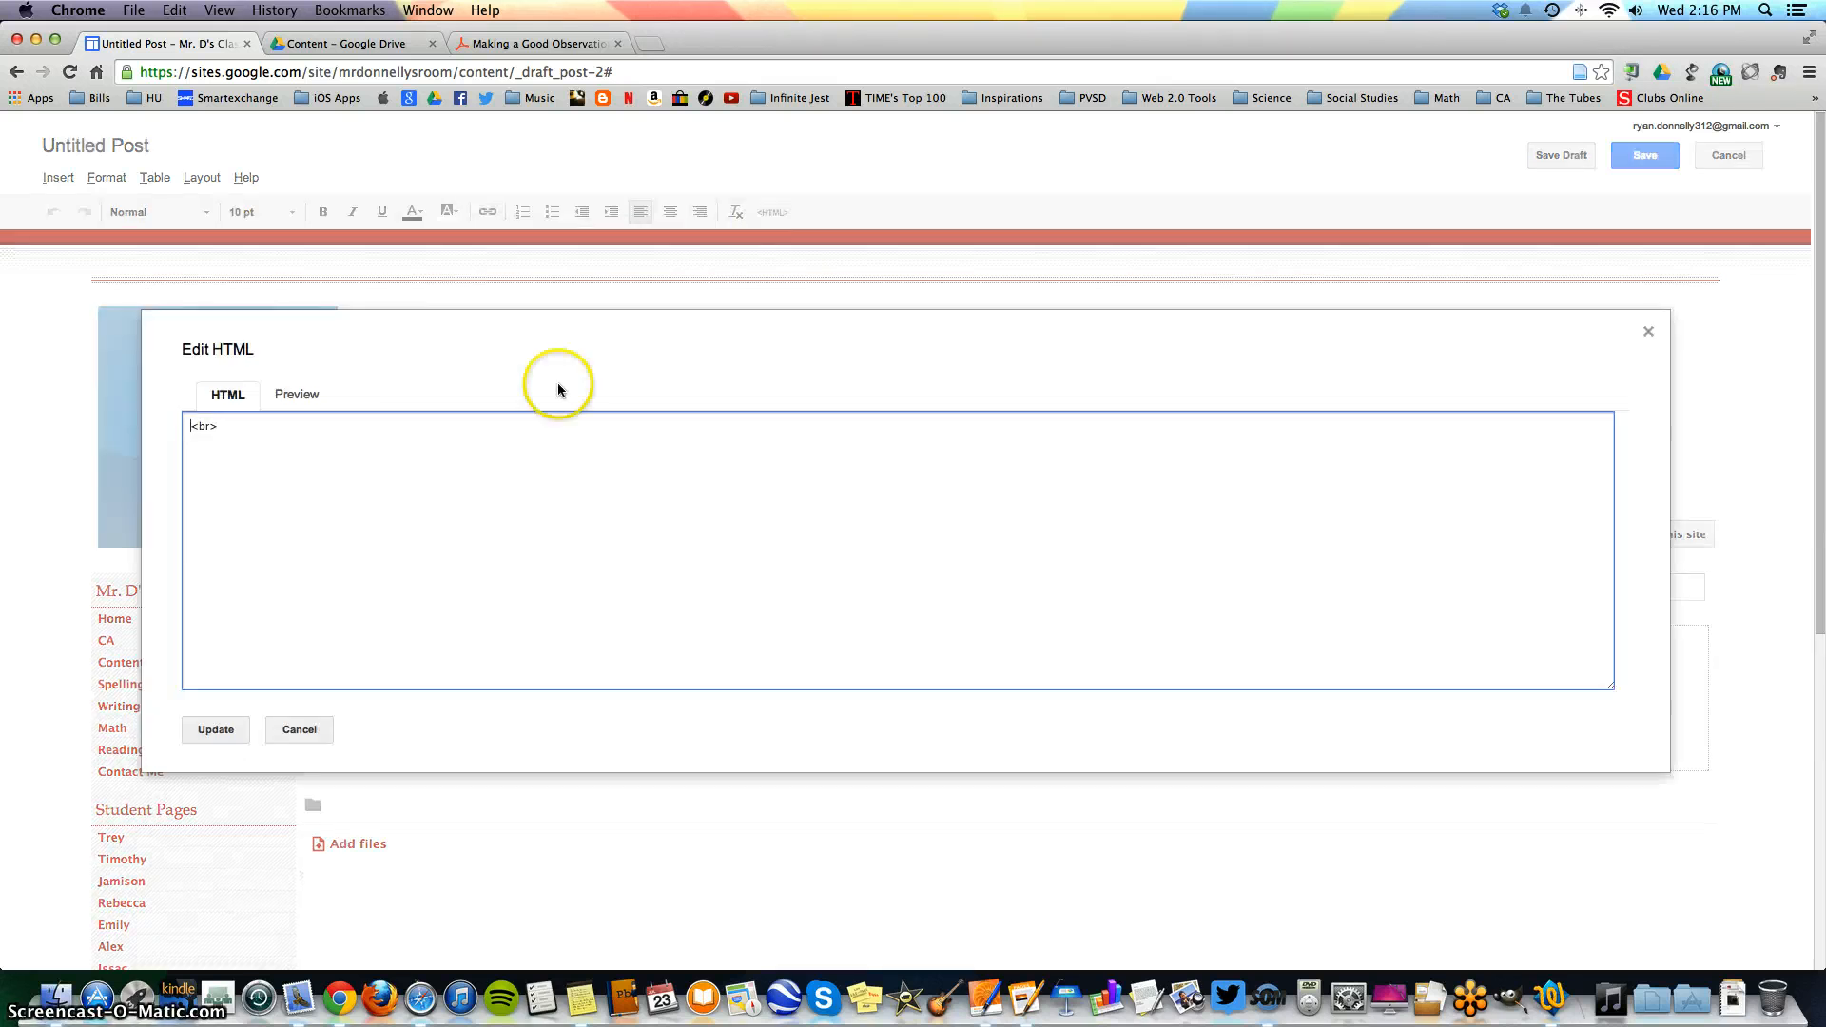
pyautogui.click(253, 435)
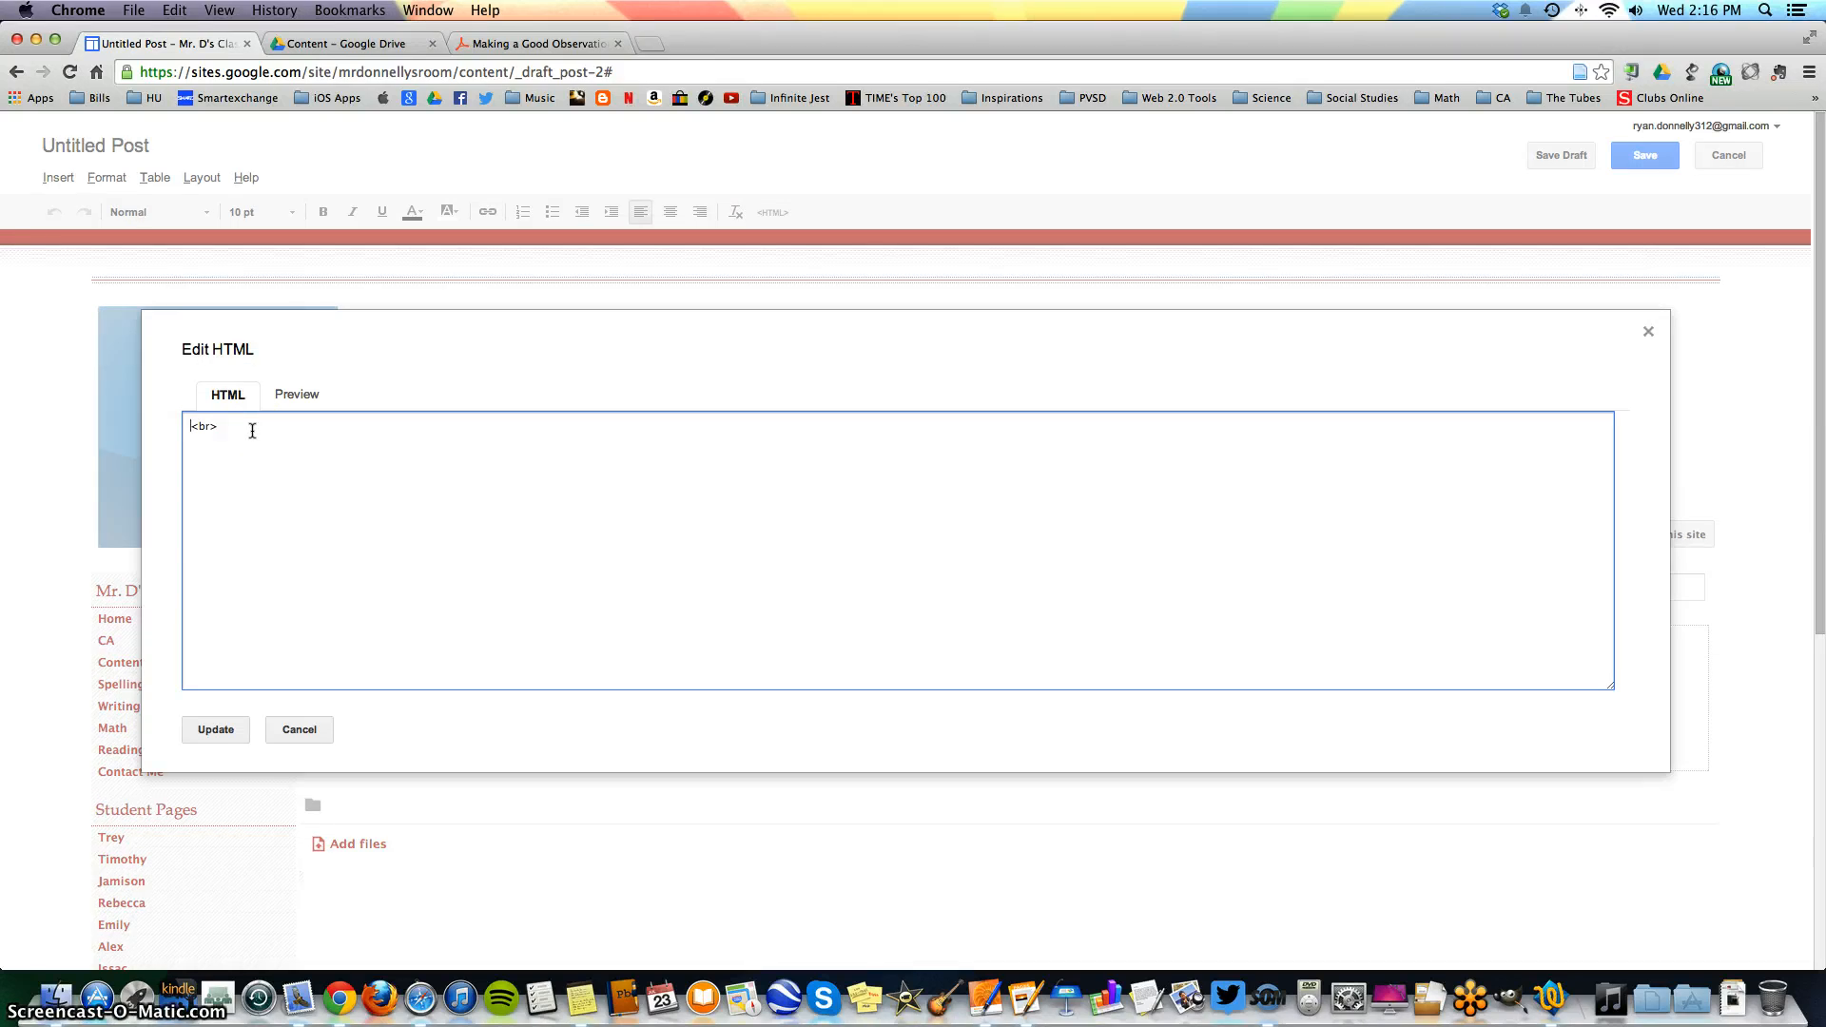
pyautogui.moveTo(172, 430); pyautogui.dragTo(232, 438)
pyautogui.write('<iframe src="https://docs.google.com/viewer?srcid=[put your fileid here]&pid=explorer&efh=false&a=v&chrome=false&embedded=true" width="640px" height="480px"></iframe>')
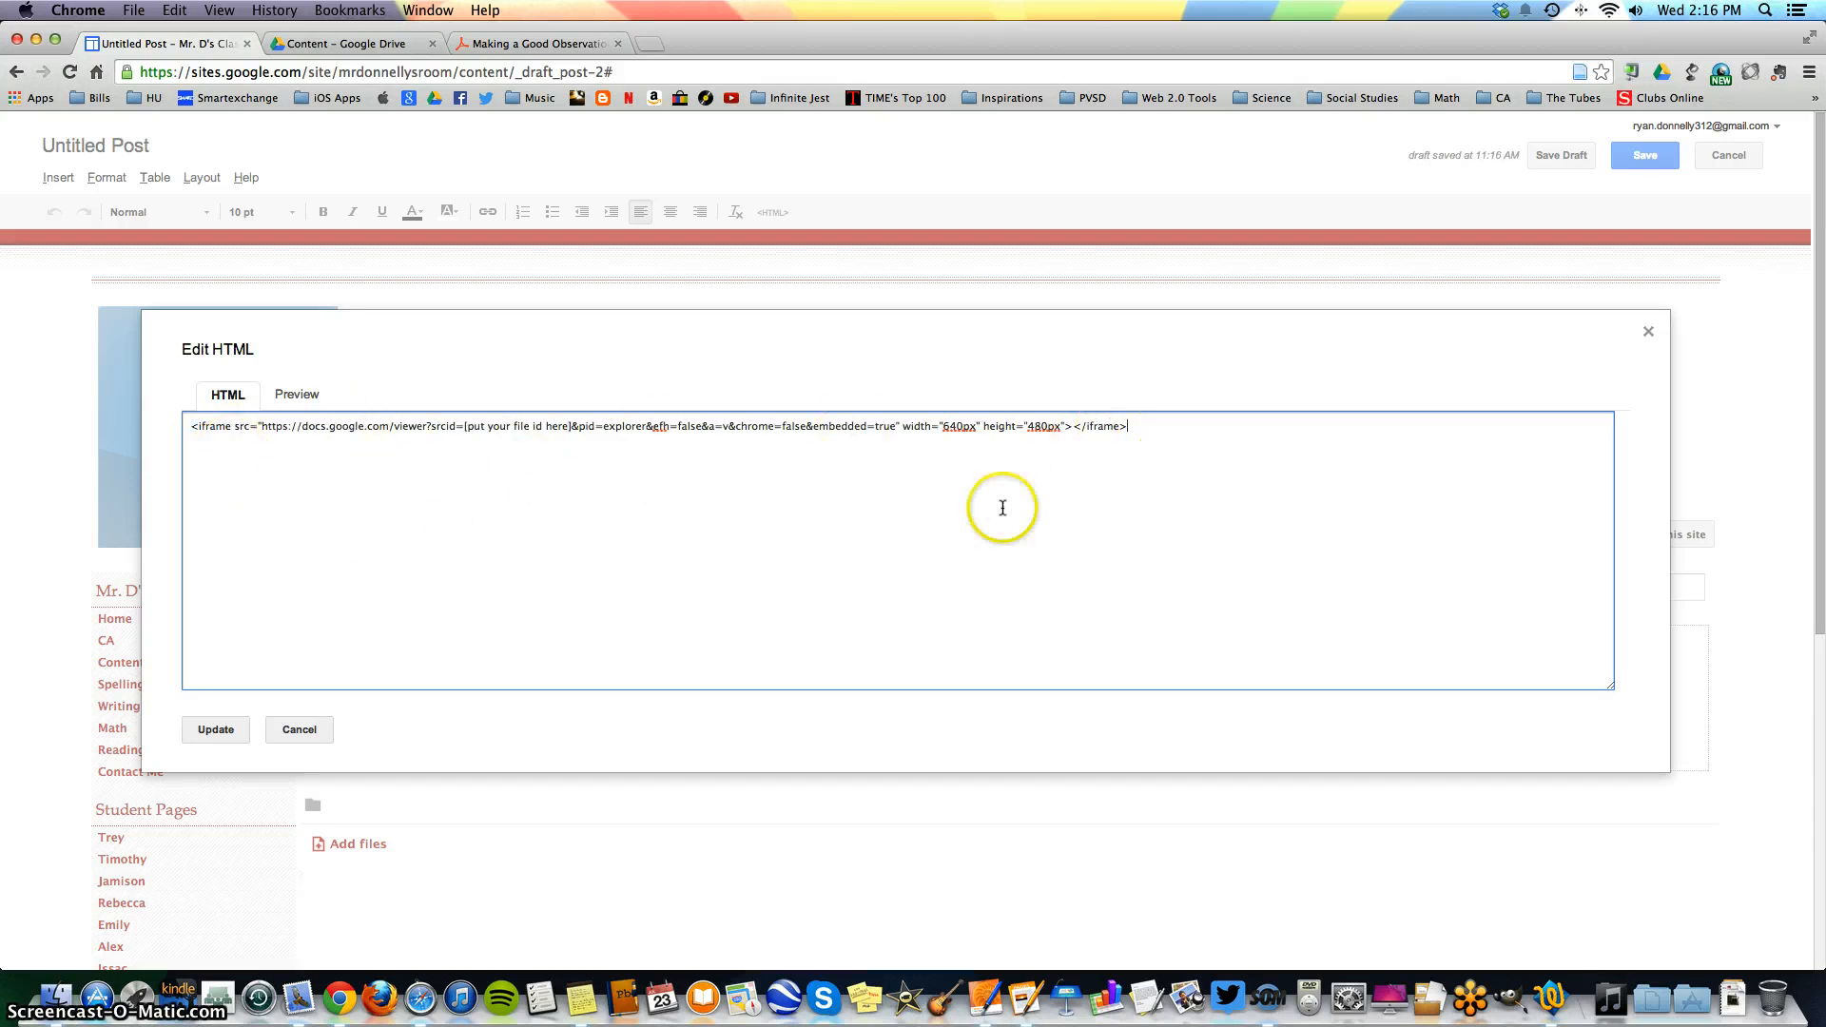
# - Replace the file id placeholder in the iframe code with the file ID copied from the Making a Good Observation PDF's URL
pyautogui.moveTo(463, 428); pyautogui.dragTo(572, 427)
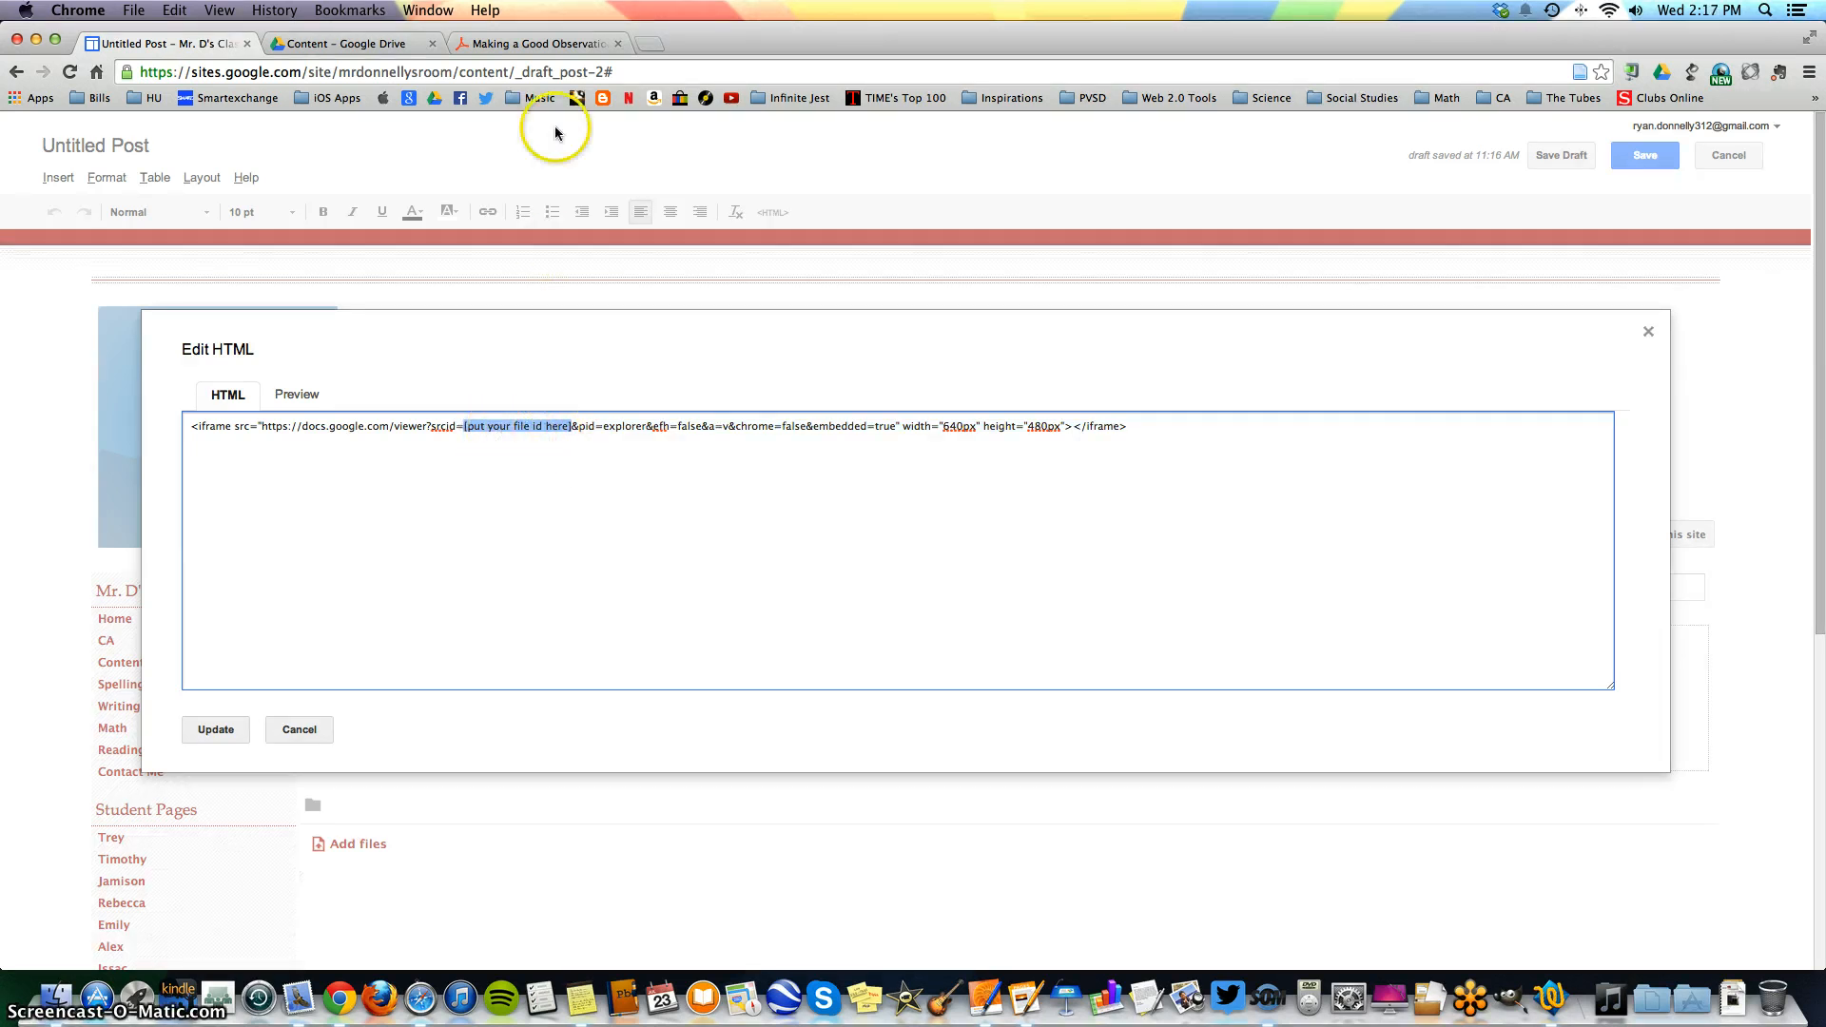
pyautogui.click(533, 44)
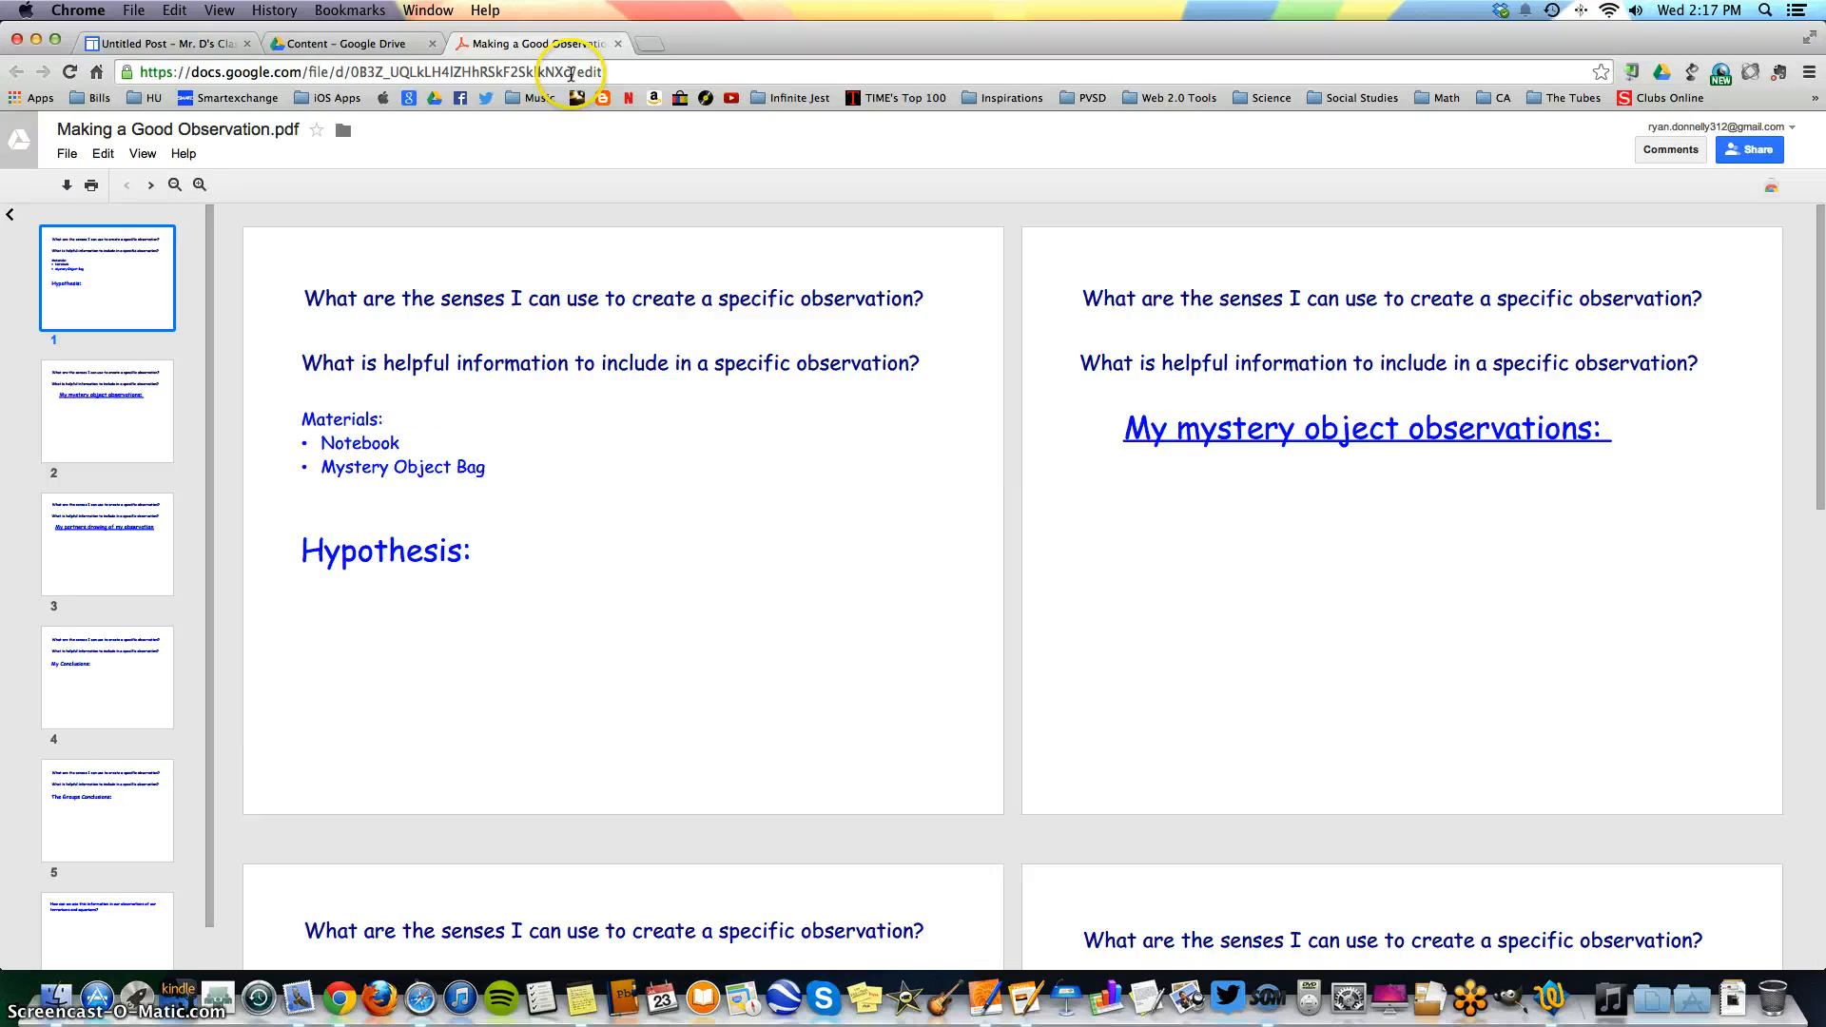
pyautogui.moveTo(571, 73); pyautogui.dragTo(350, 73)
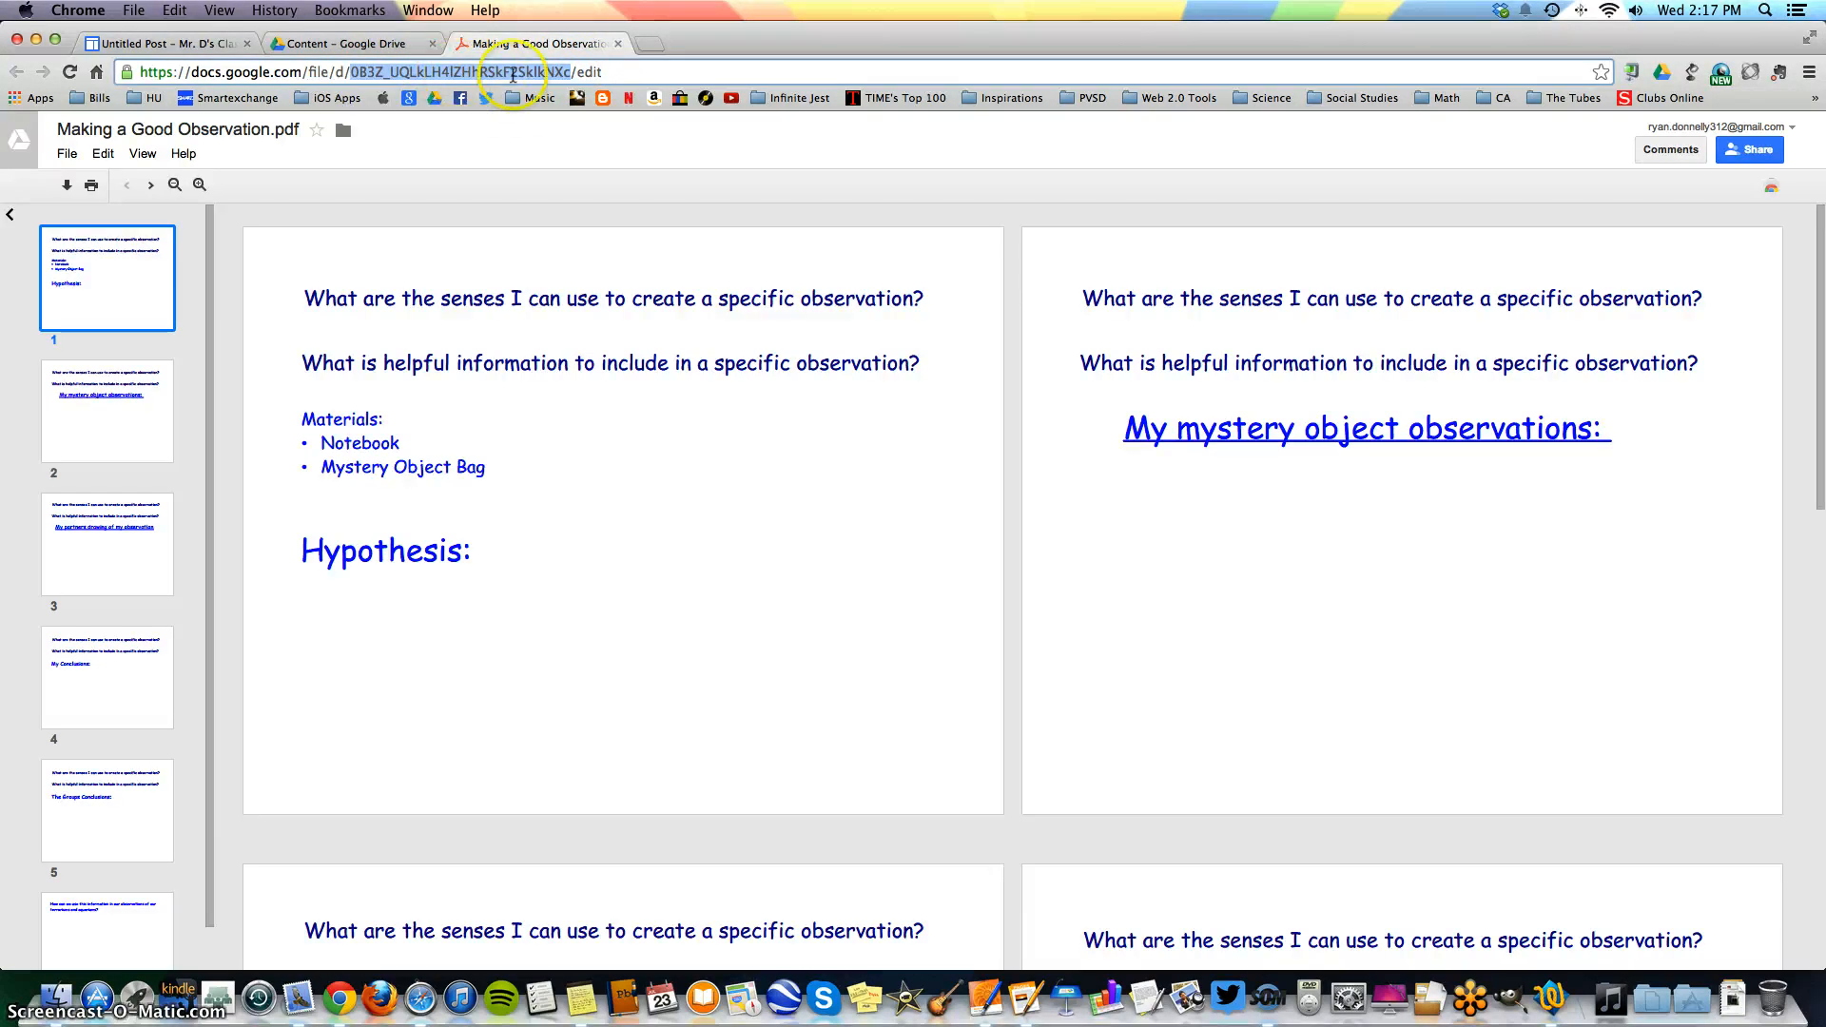
pyautogui.press('super+c')
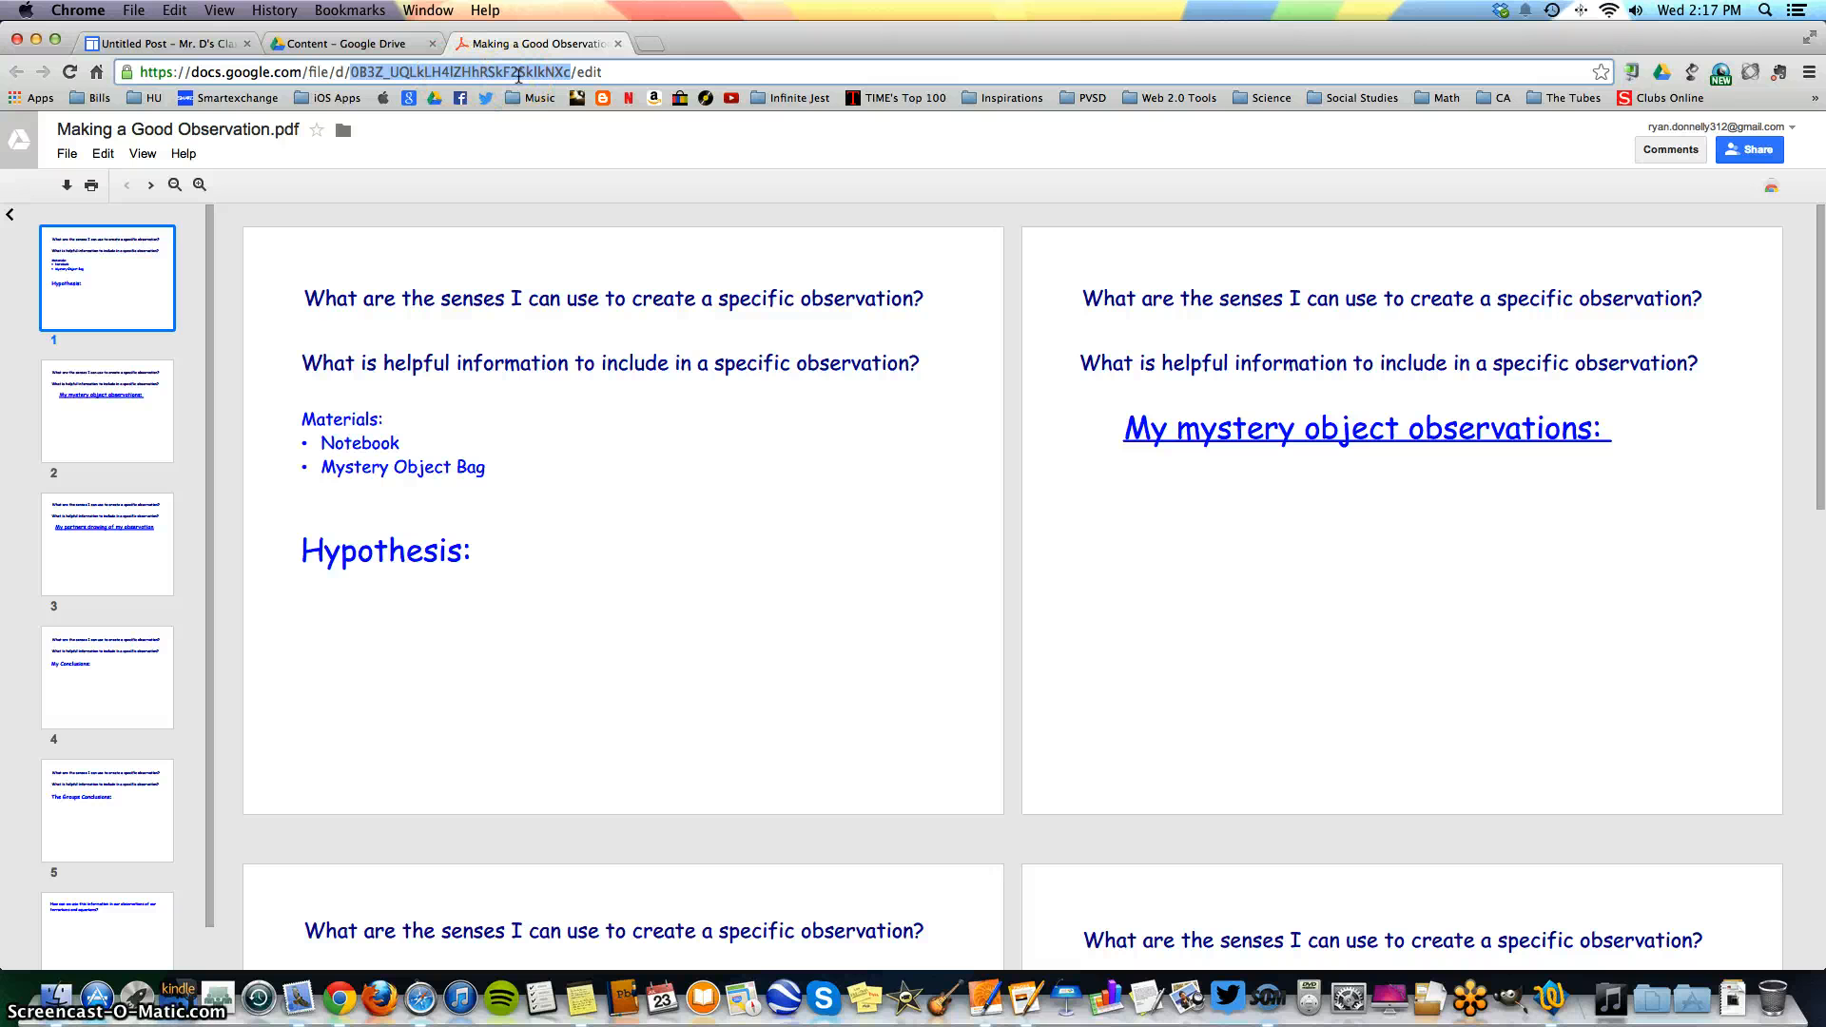
pyautogui.click(218, 49)
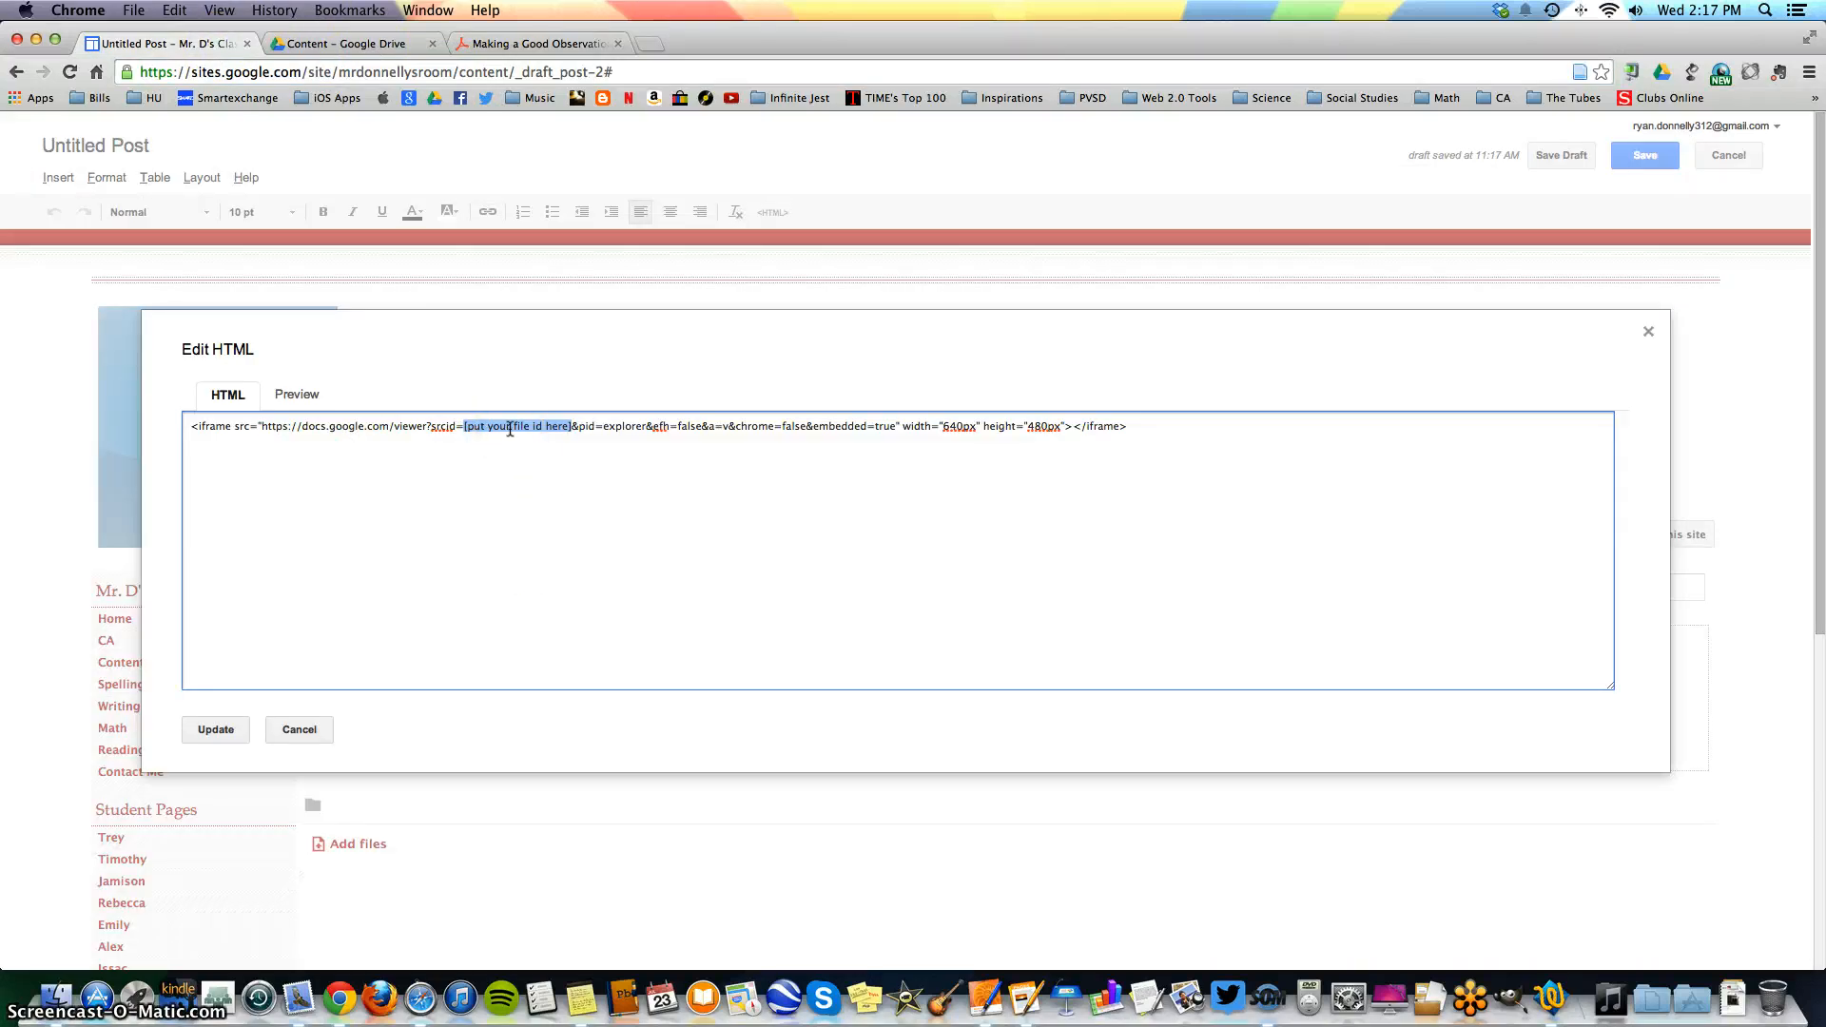
pyautogui.press('super+v')
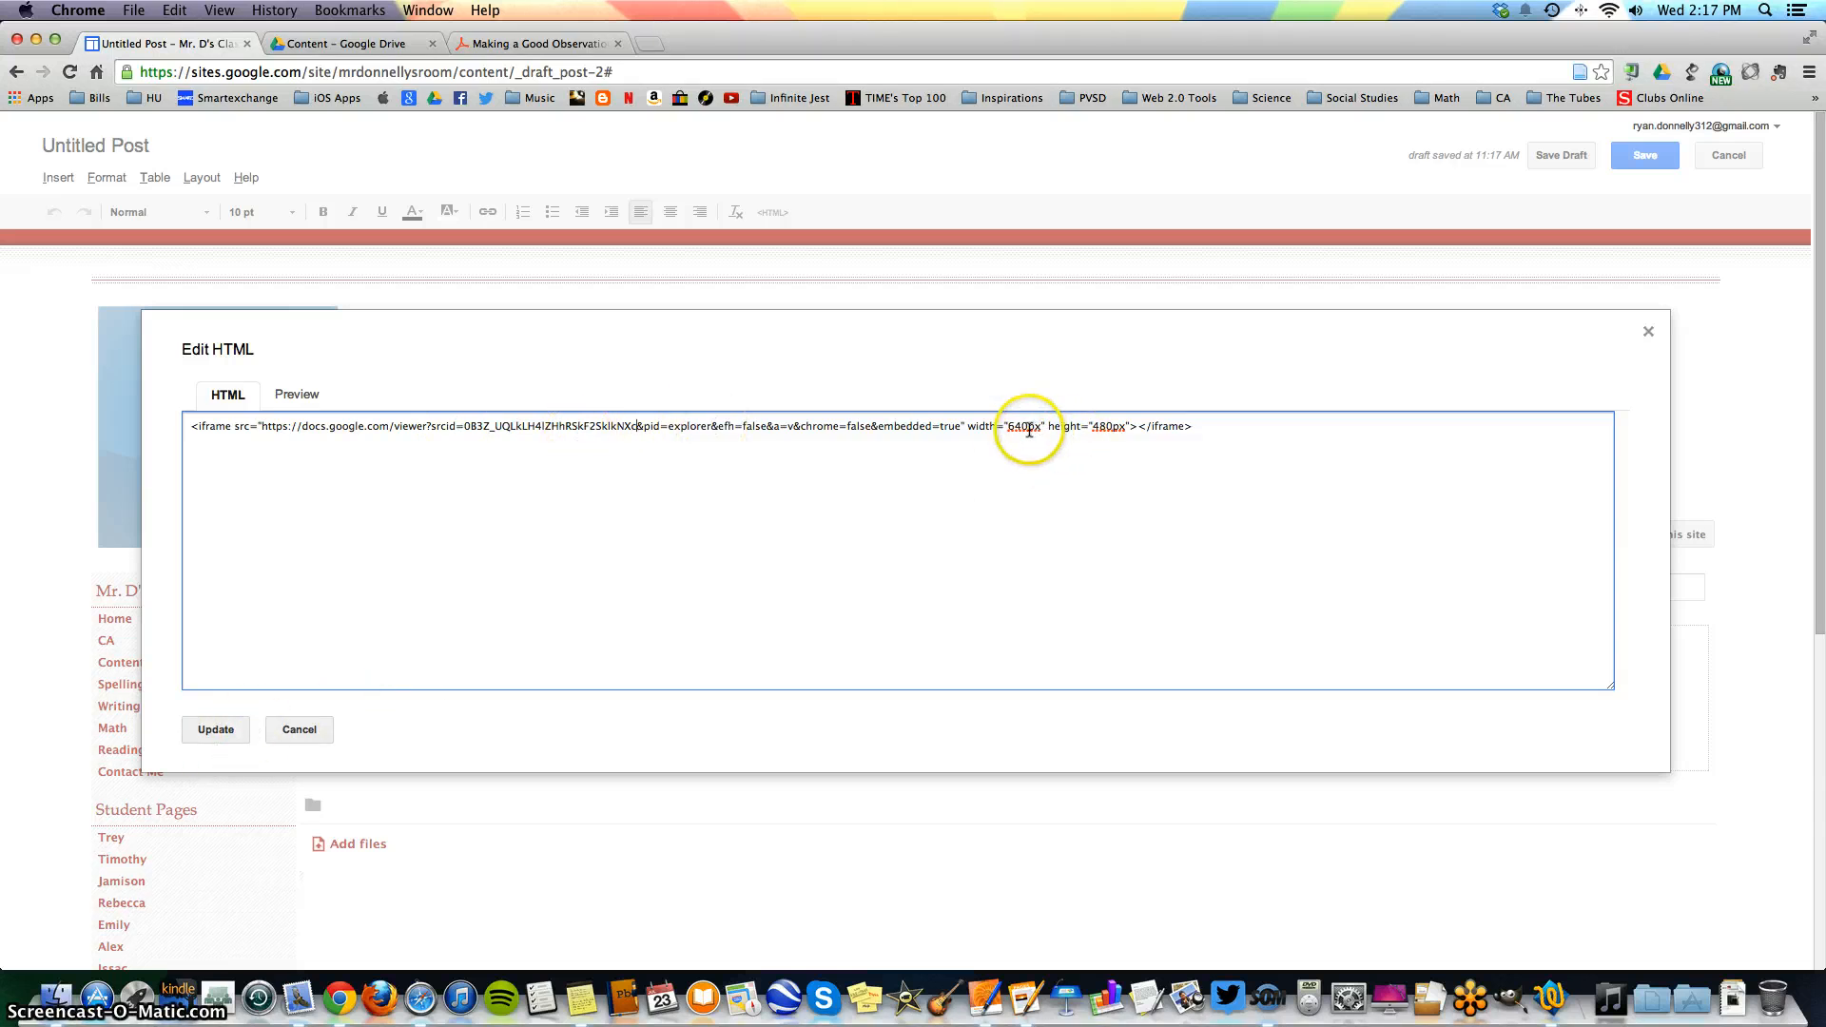
# - Set the iframe's width to 800px and its height to 600px, and apply the HTML to the post
pyautogui.moveTo(1028, 429); pyautogui.dragTo(1010, 429)
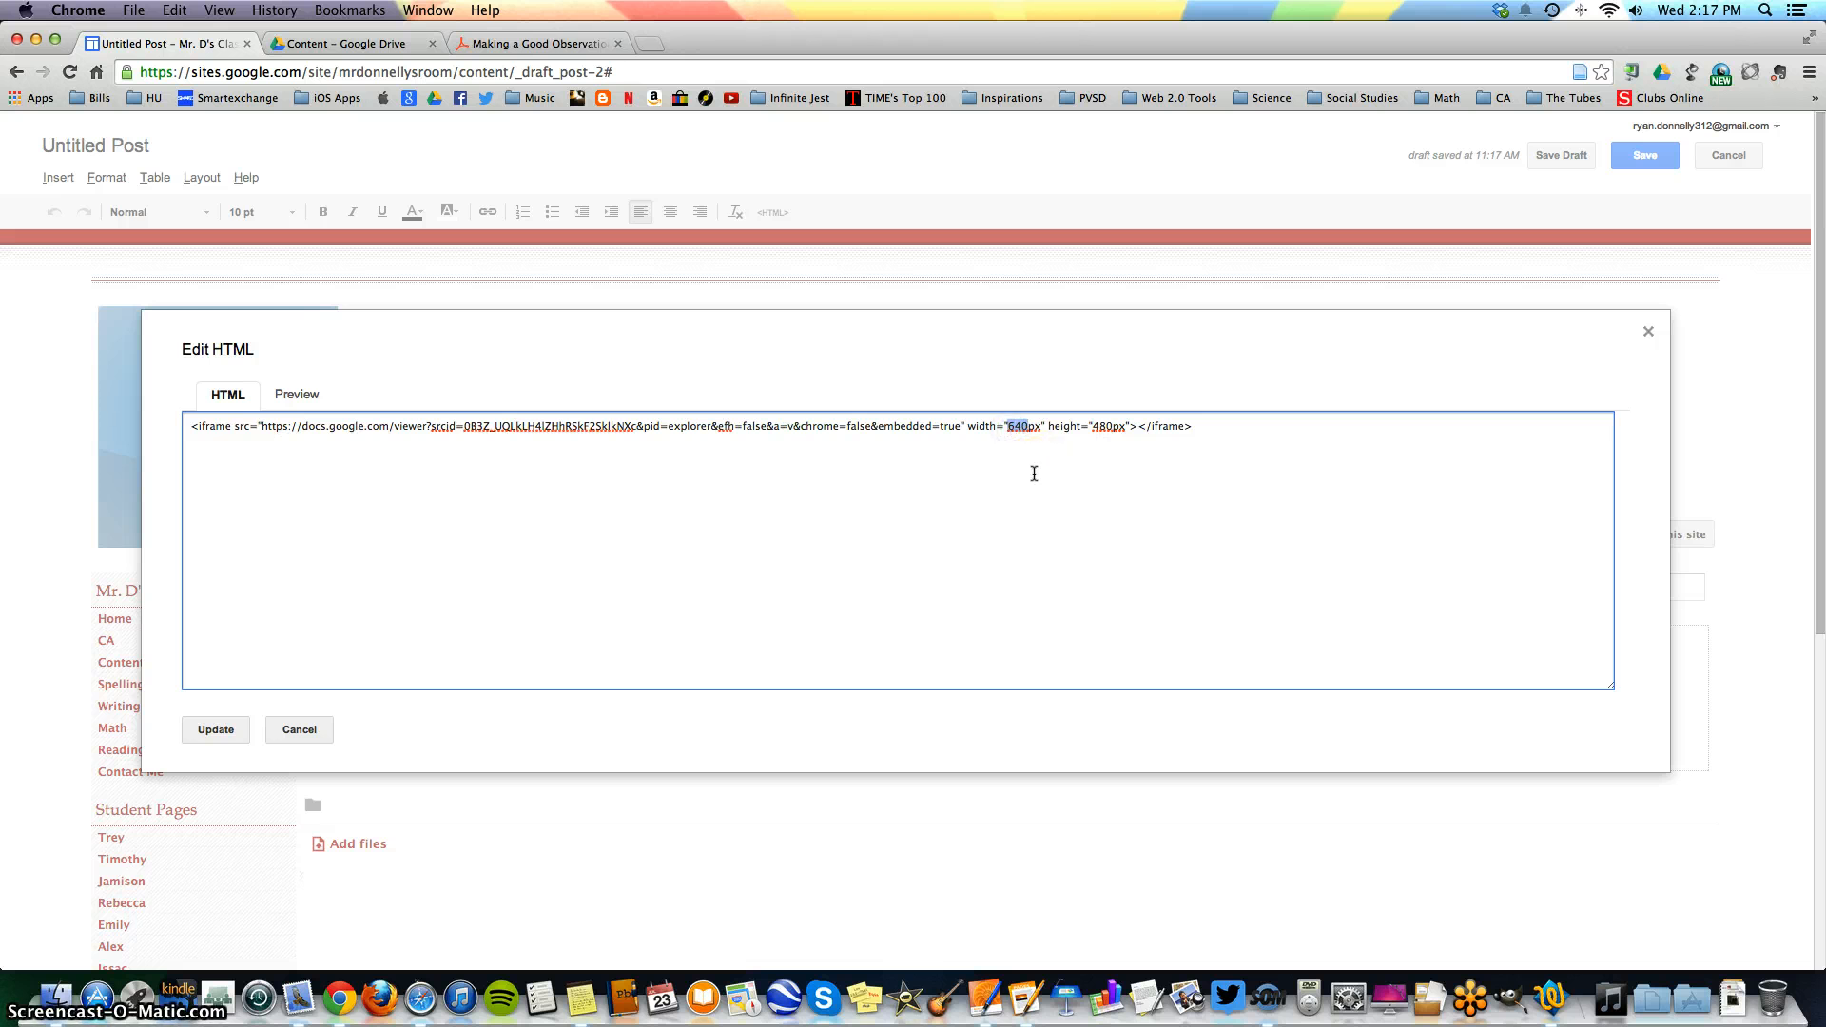
pyautogui.write('800')
pyautogui.click(1110, 427)
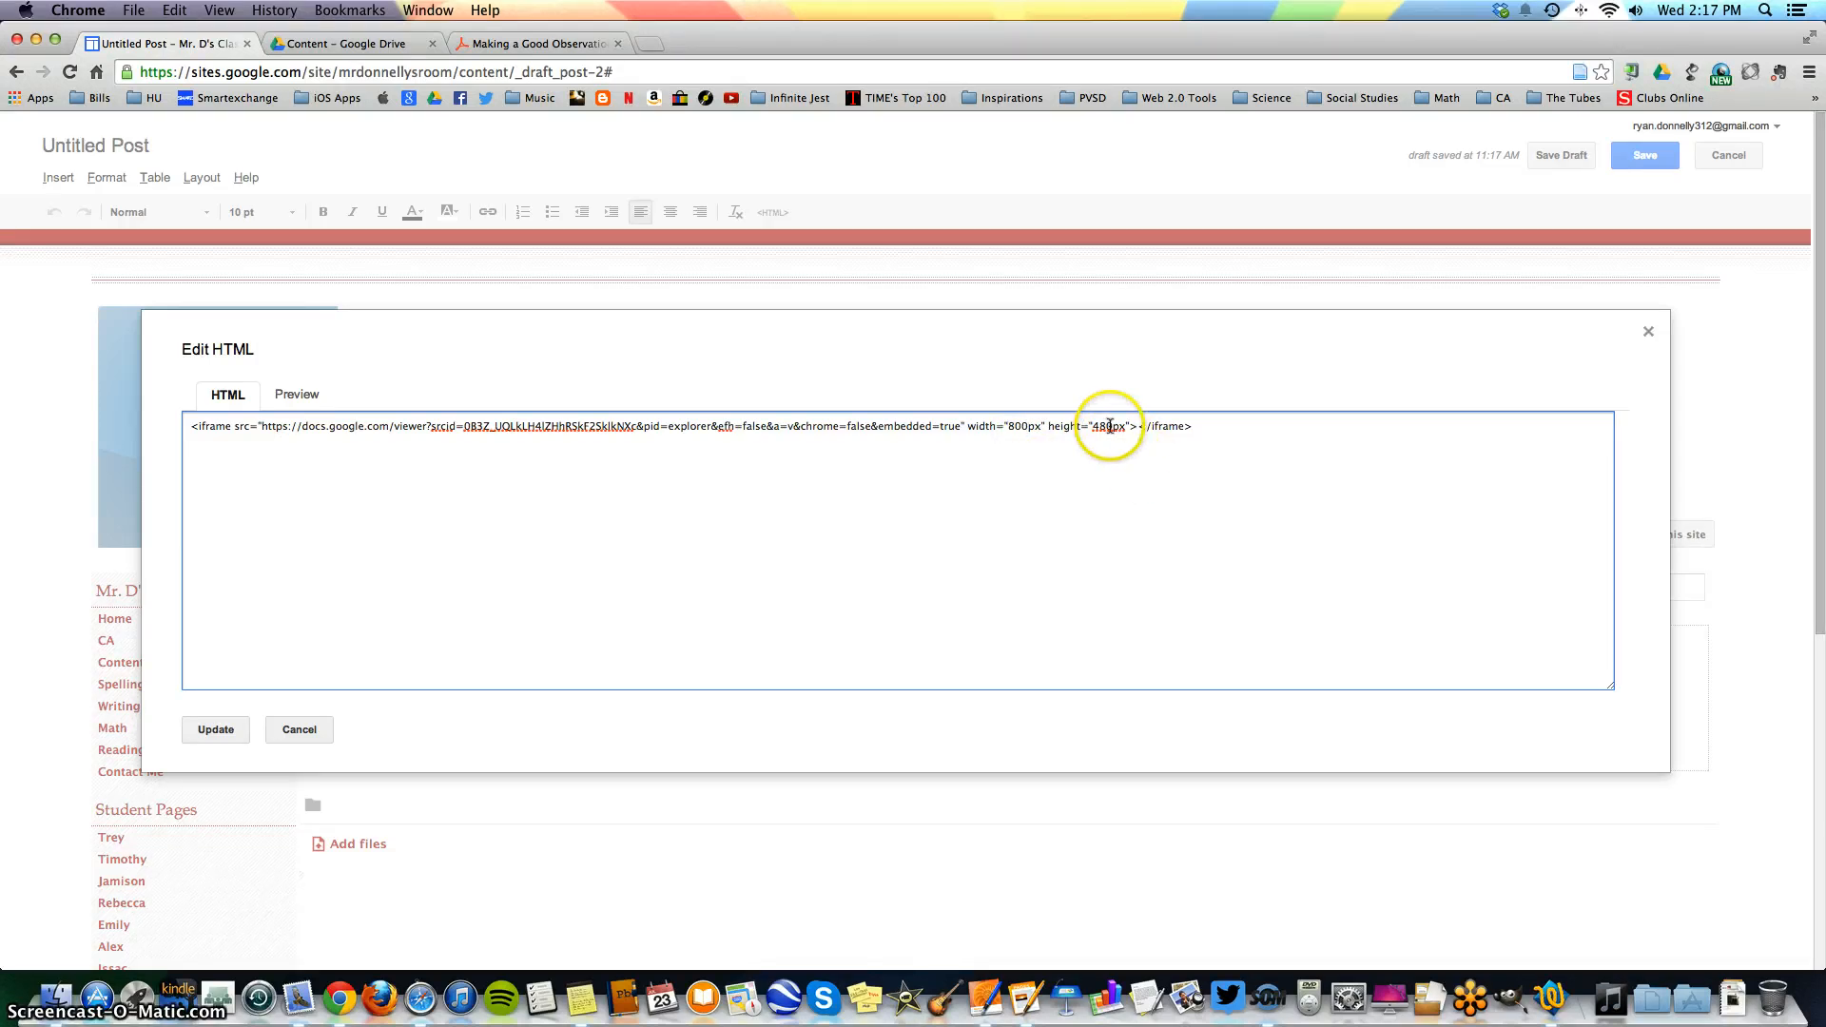
pyautogui.moveTo(1109, 427); pyautogui.dragTo(1090, 428)
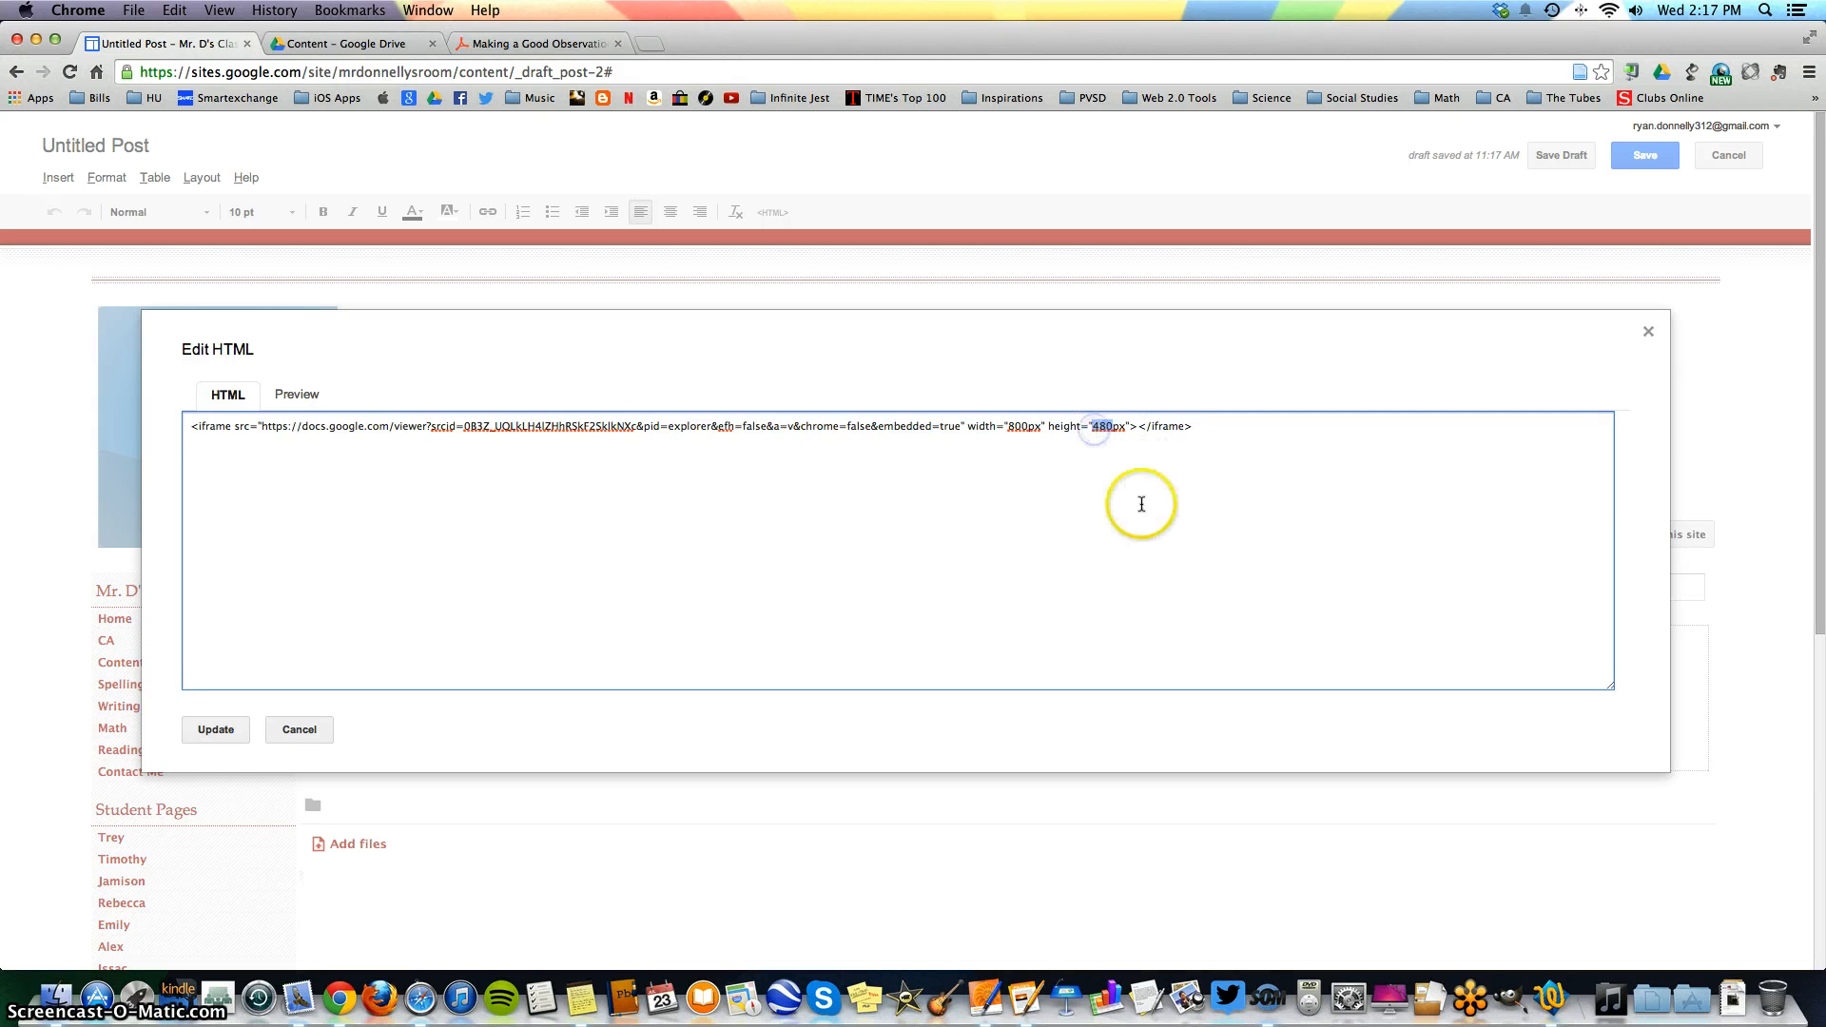
pyautogui.write('600')
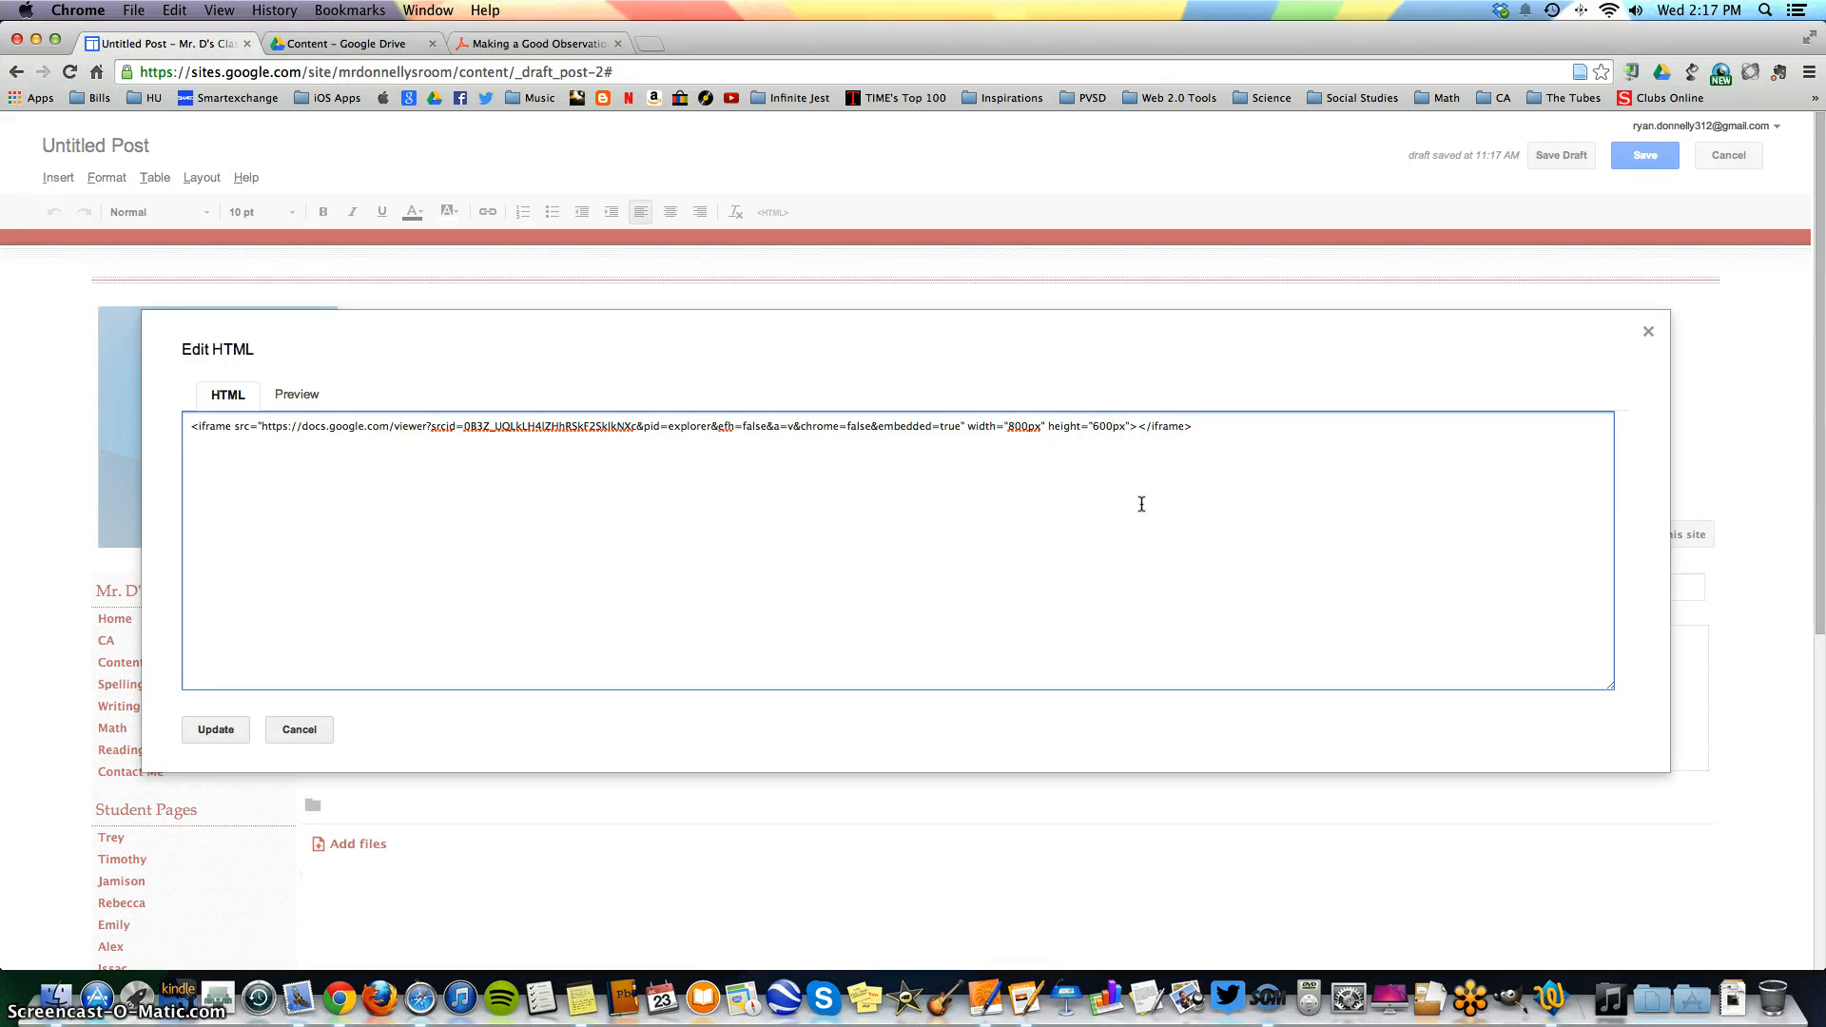
pyautogui.click(217, 731)
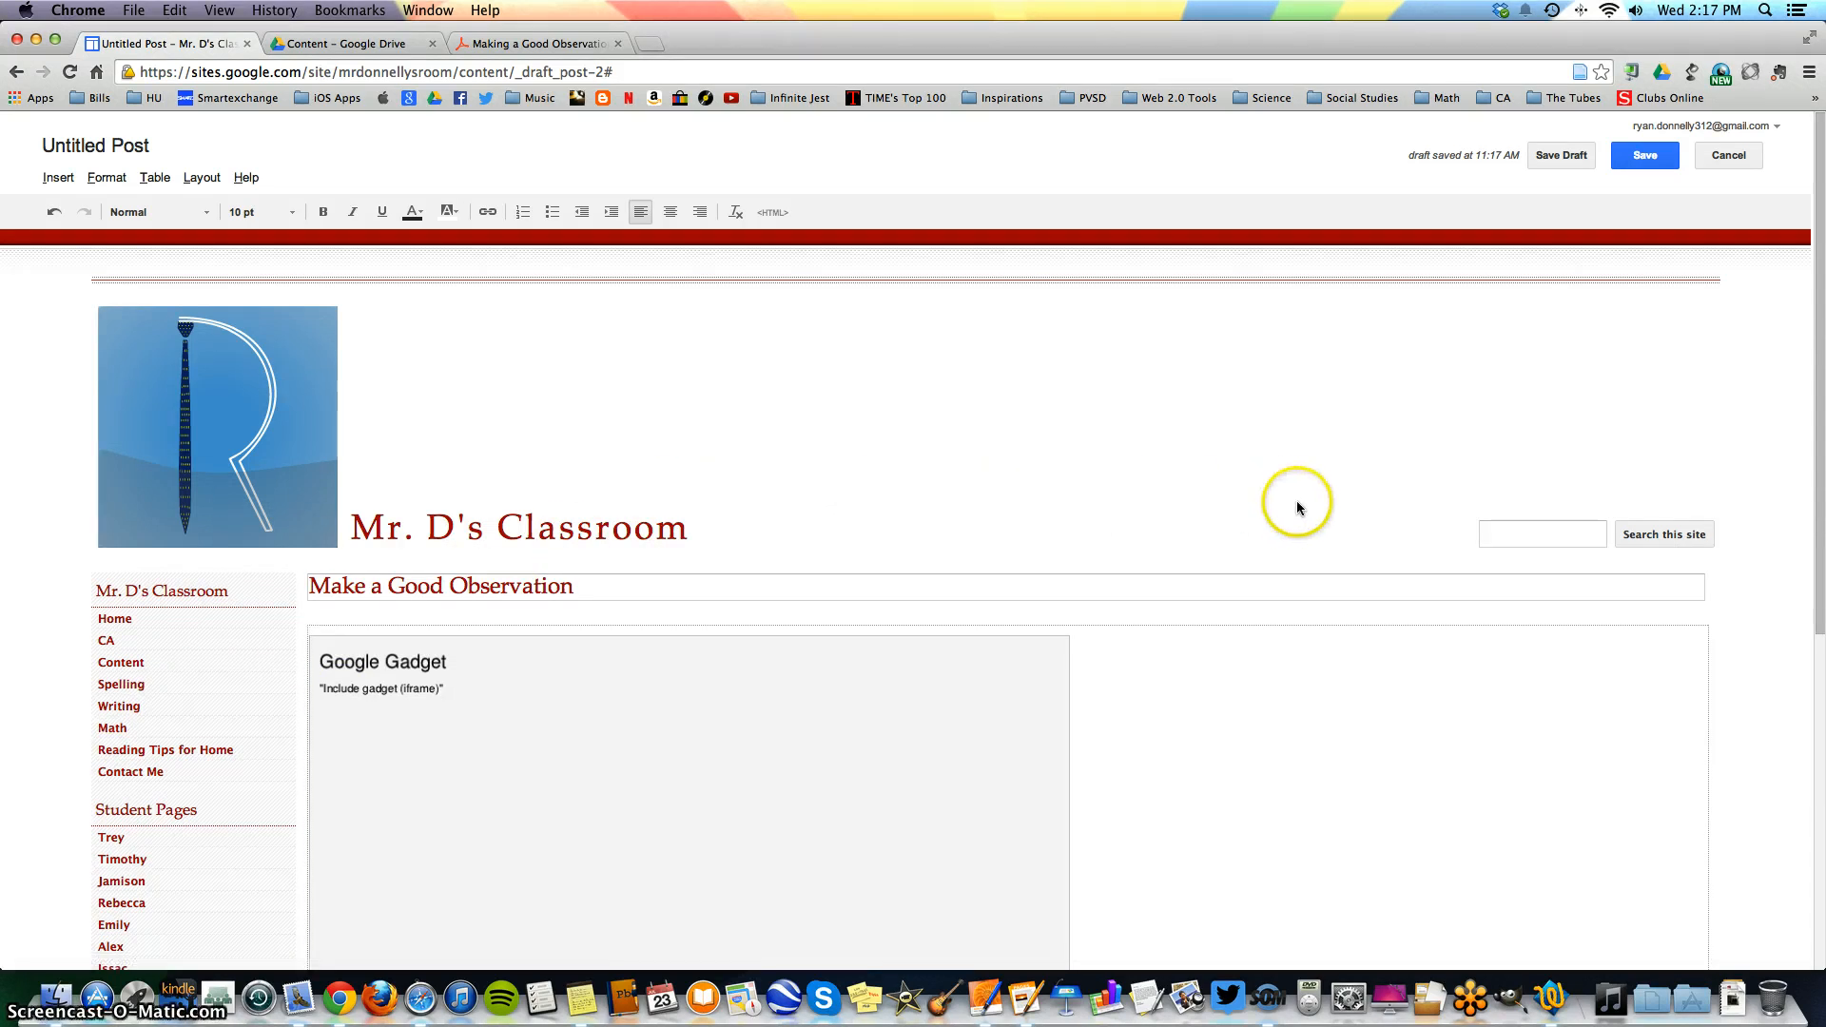
# - Save the Make a Good Observation post with its embedded gadget to the site
pyautogui.scroll(-2, 1295, 506)
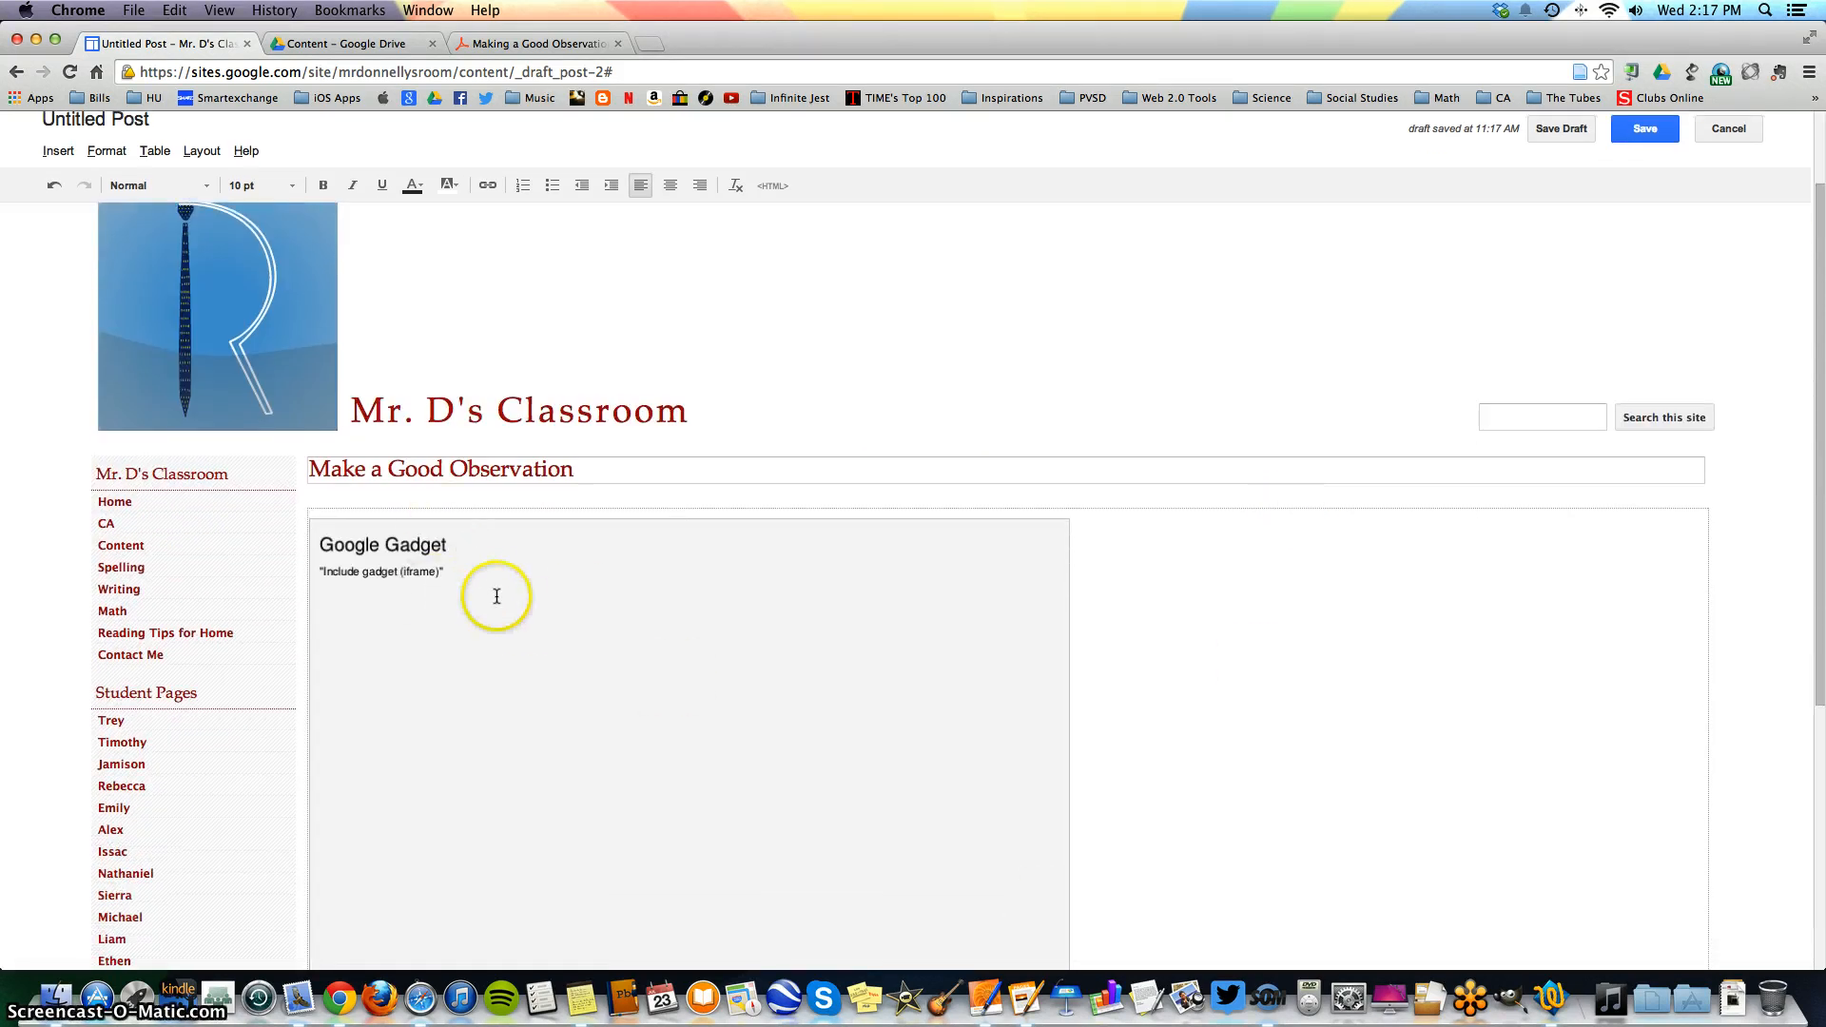
pyautogui.scroll(-1, 1221, 628)
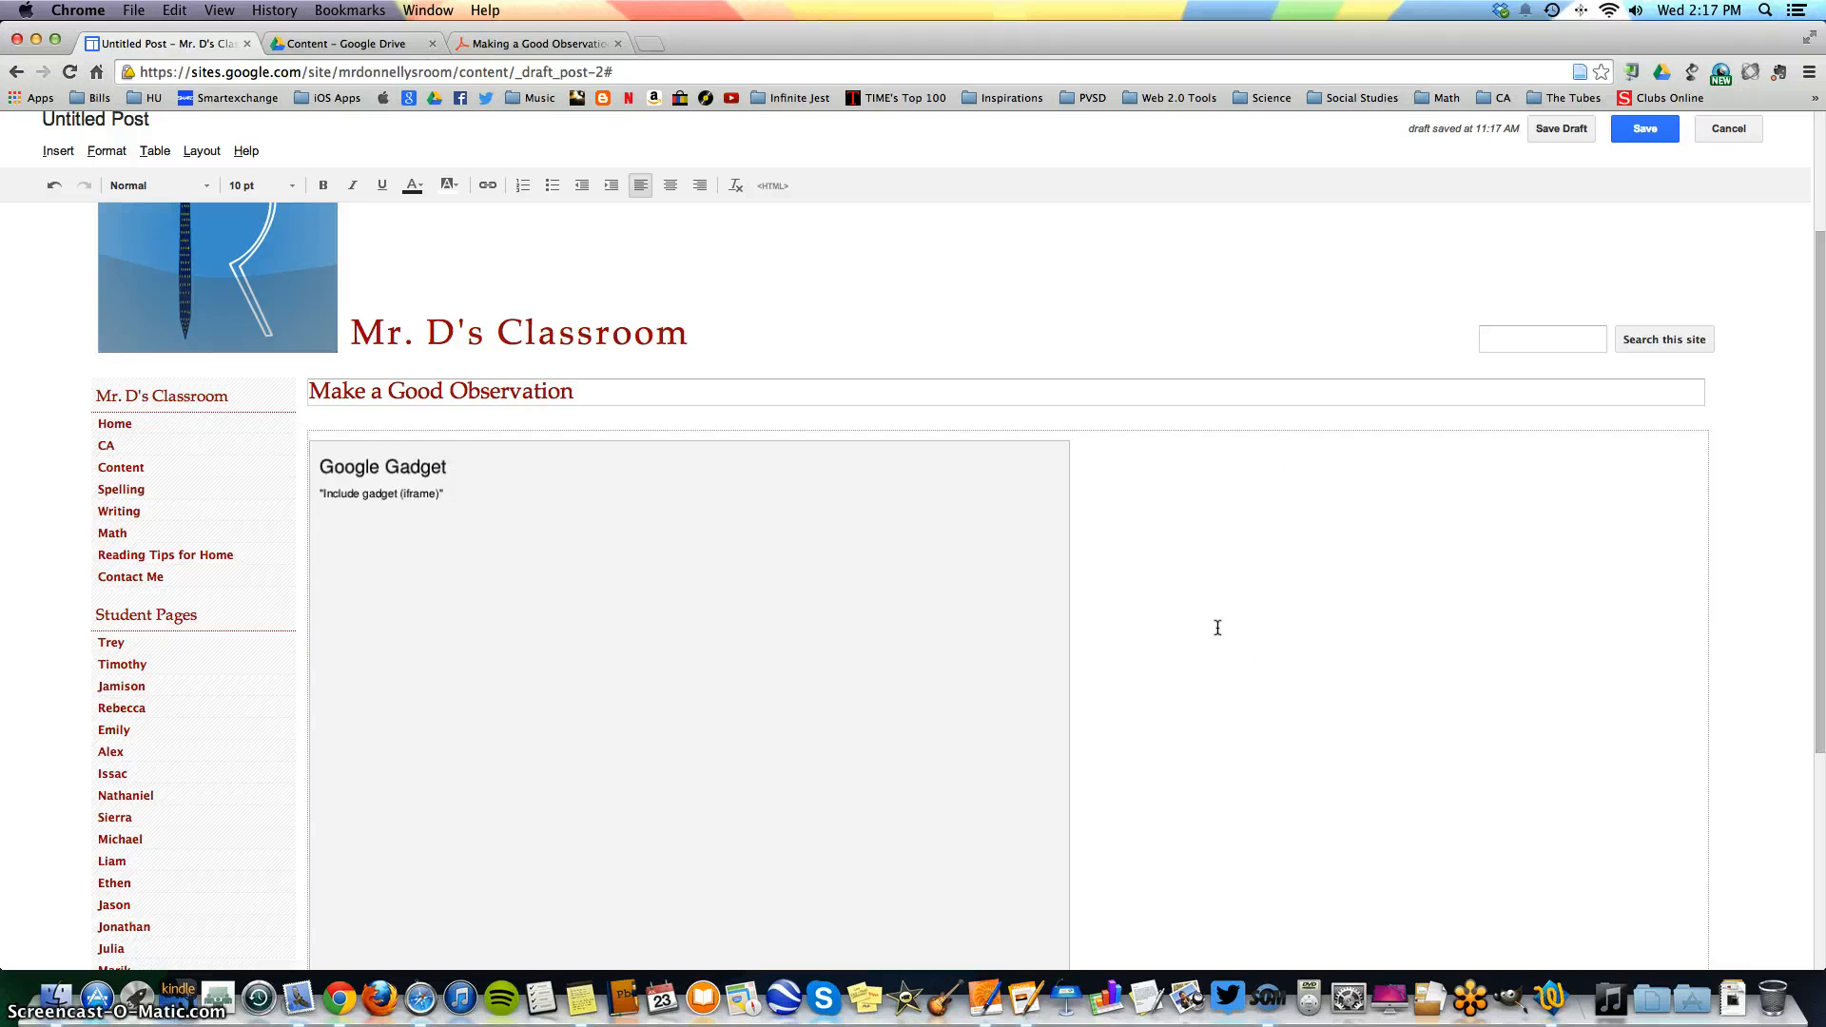
pyautogui.scroll(1, 1218, 628)
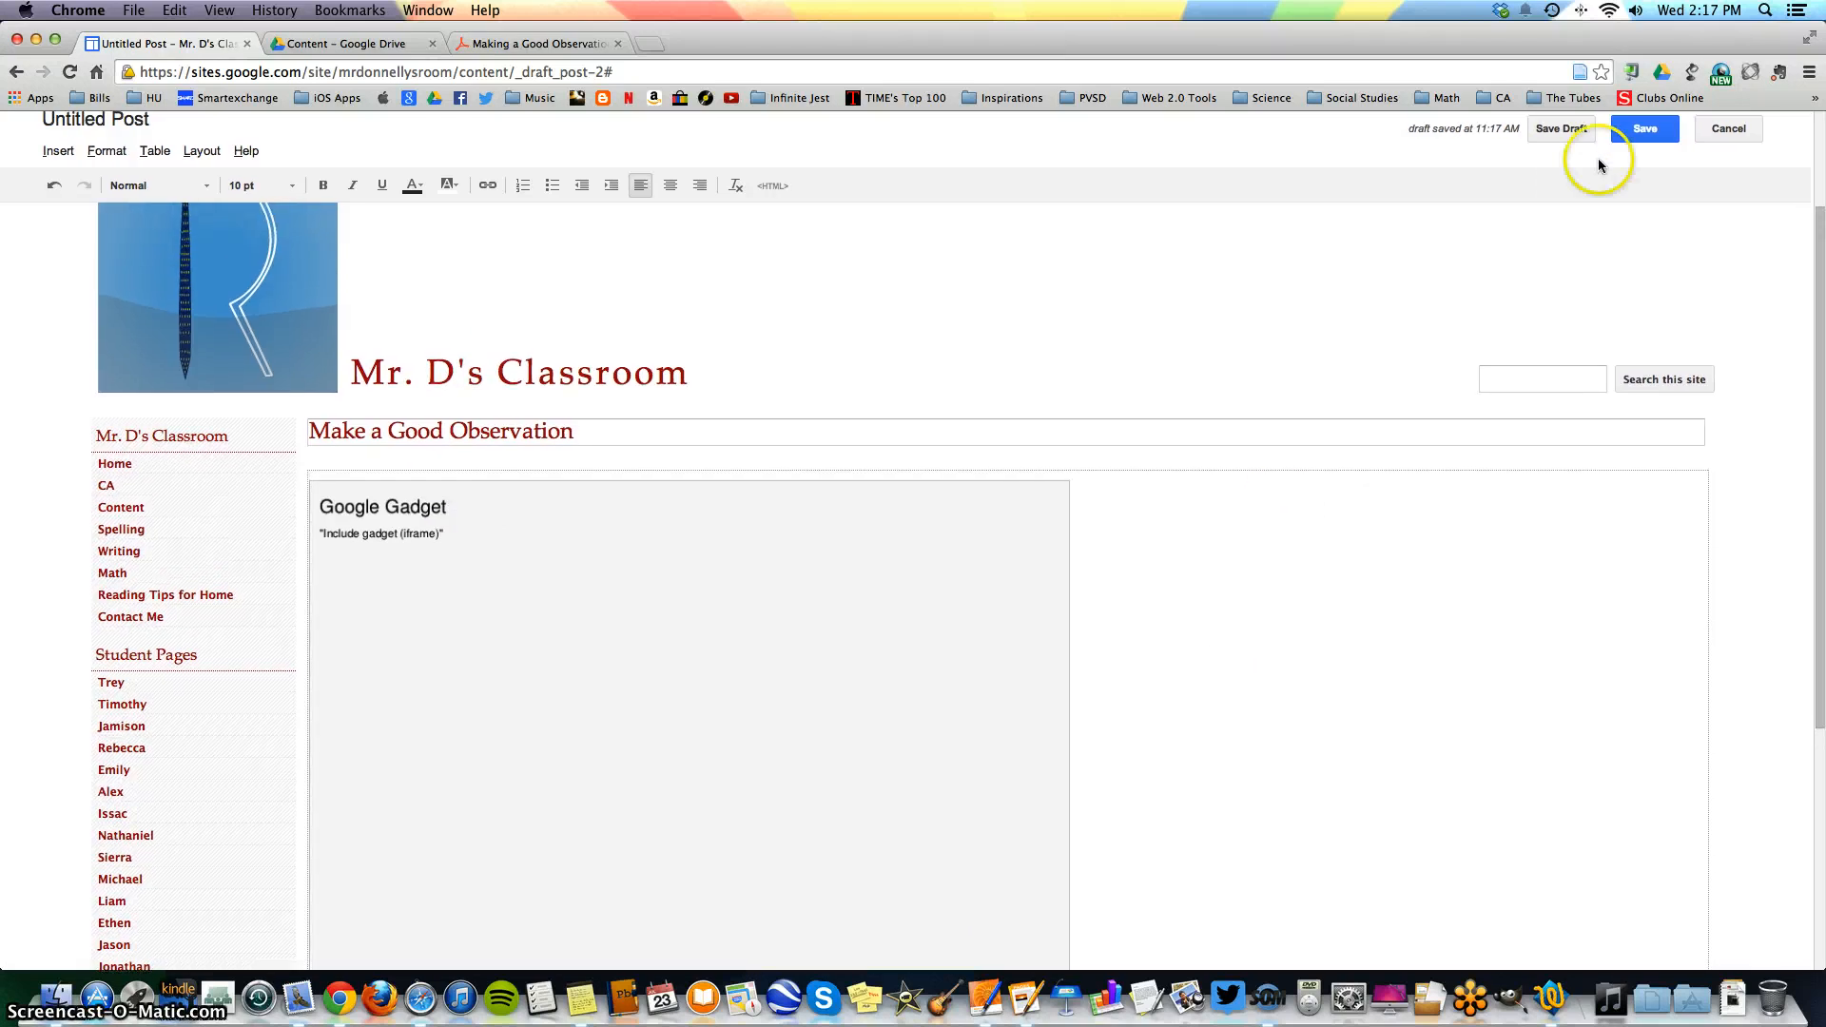
pyautogui.click(1641, 131)
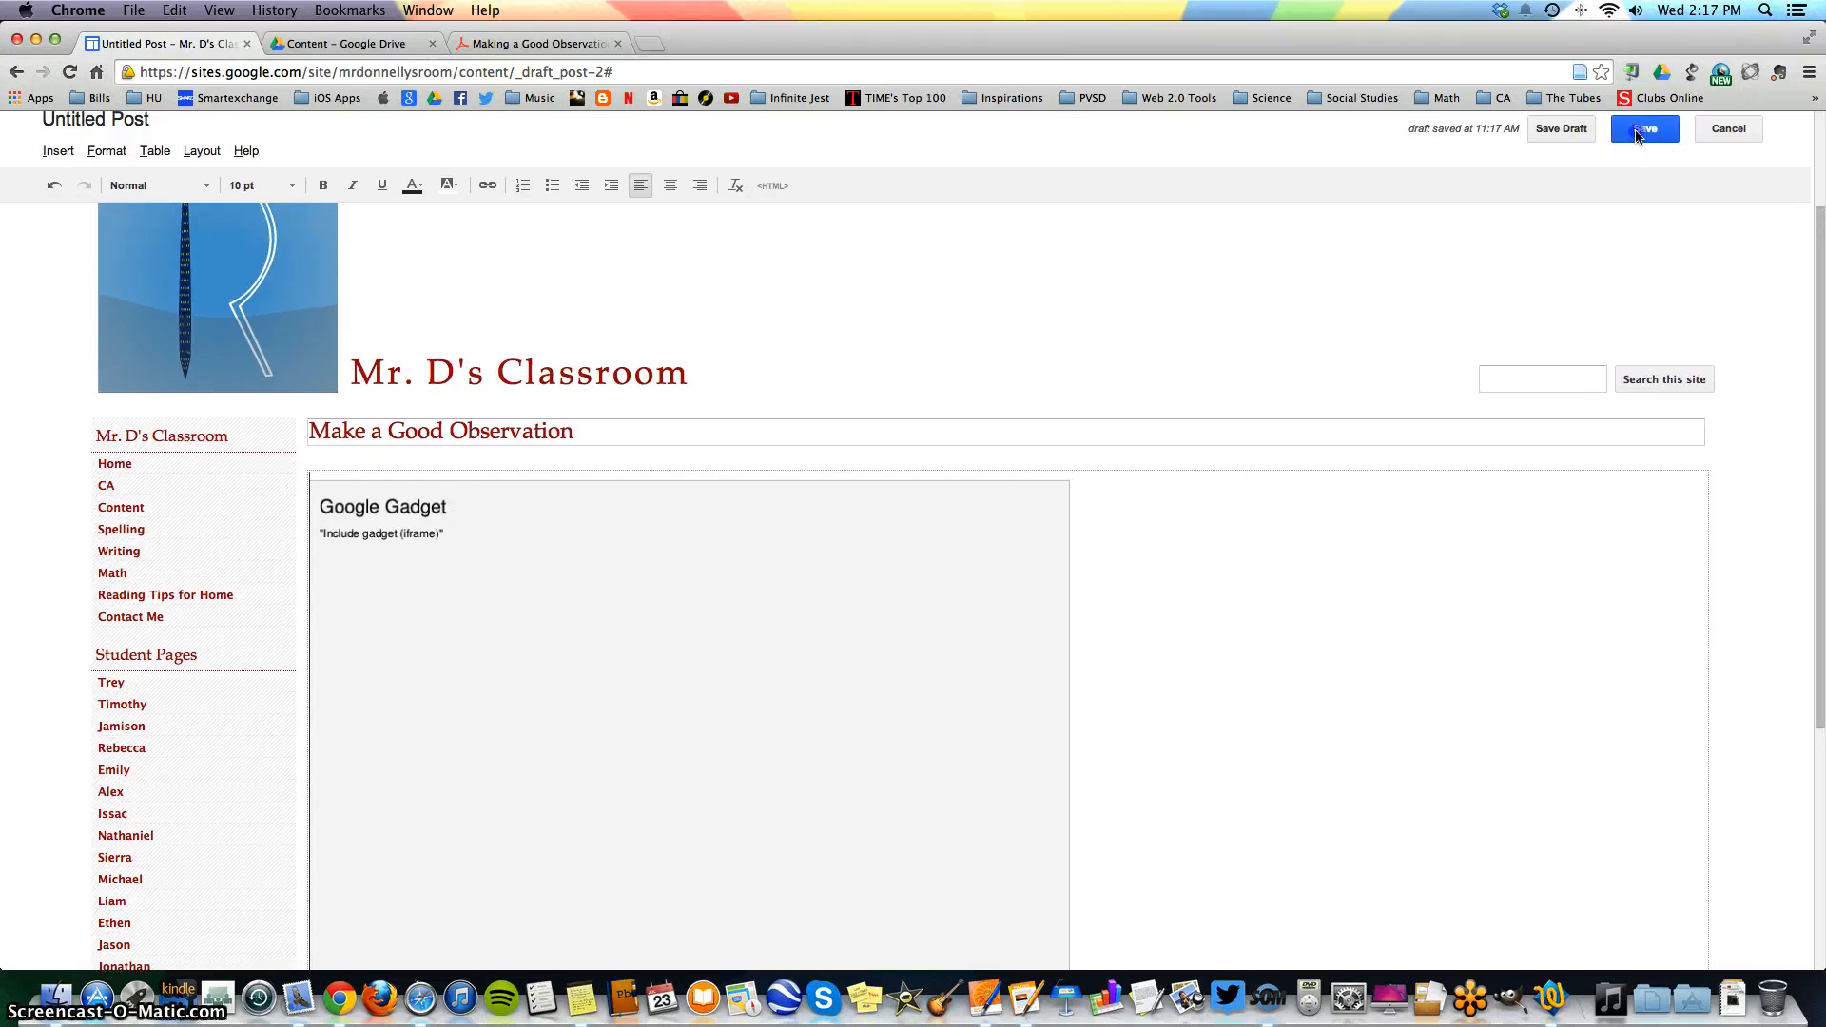
pyautogui.click(1349, 515)
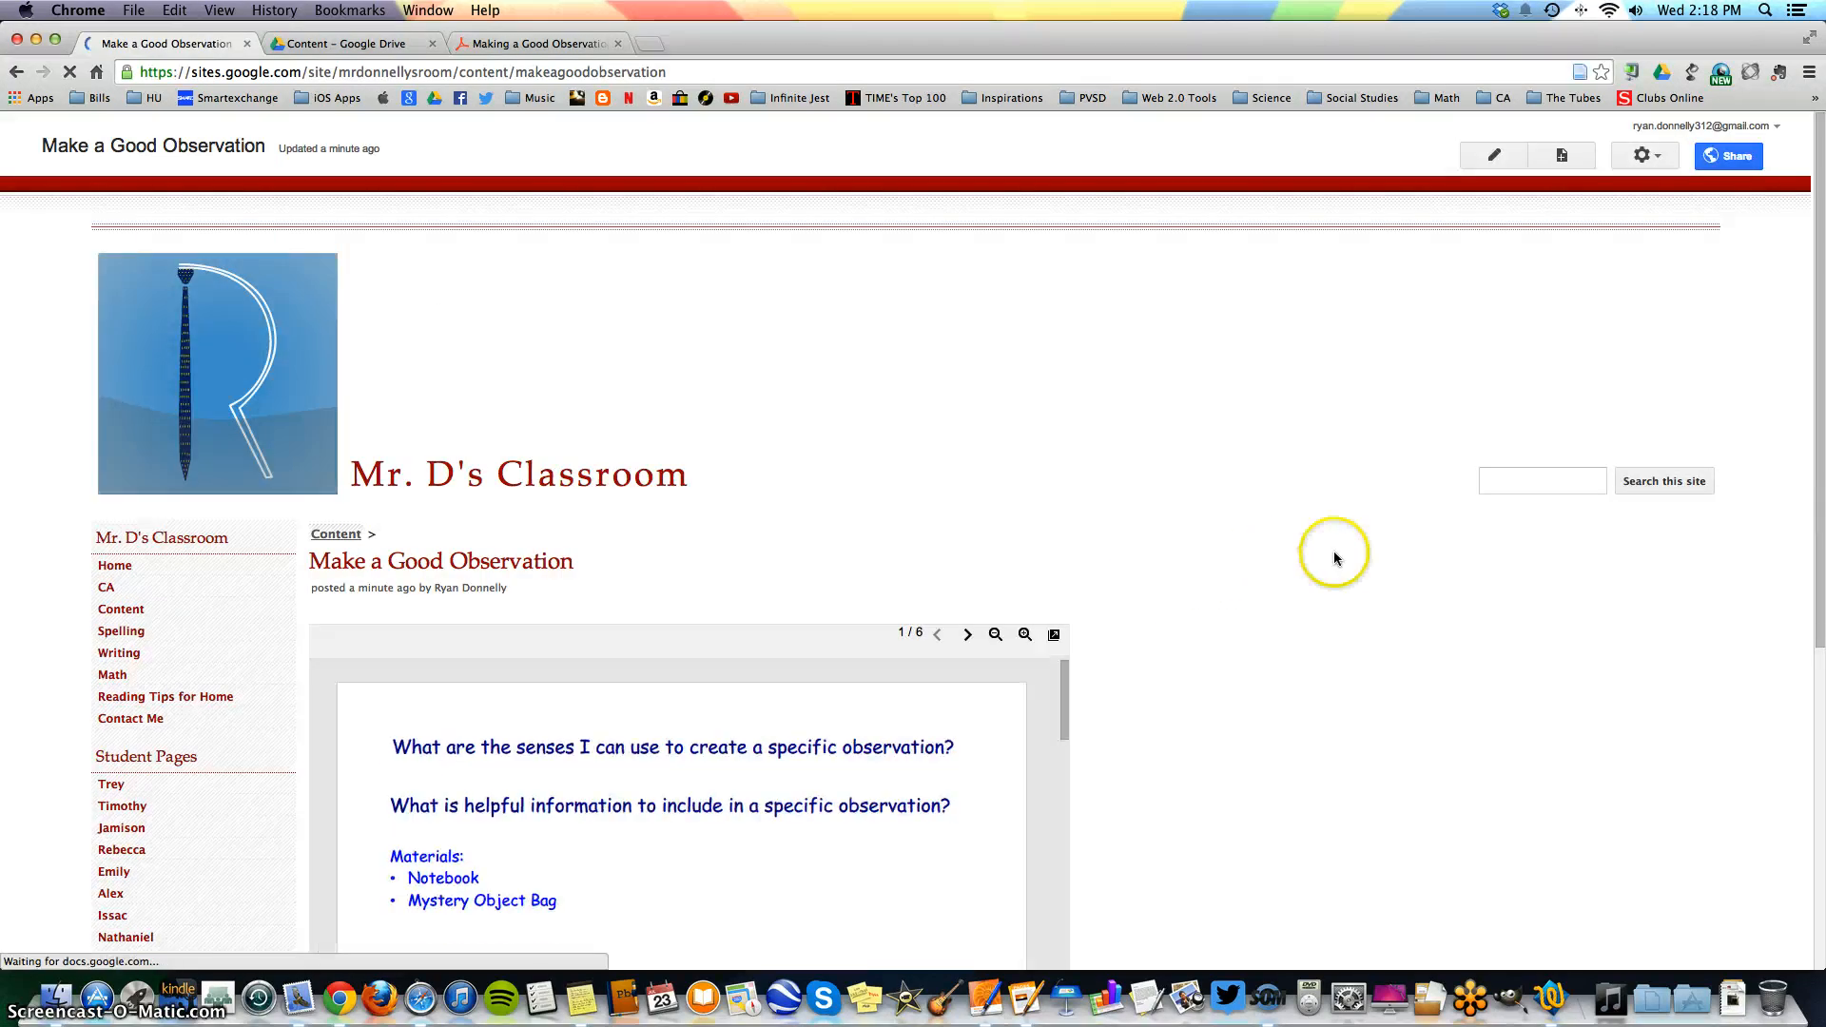
# - Examine the embedded PDF in the published post, compare it with the original file and look through its pages
pyautogui.scroll(-4, 1334, 552)
pyautogui.scroll(-1, 1334, 559)
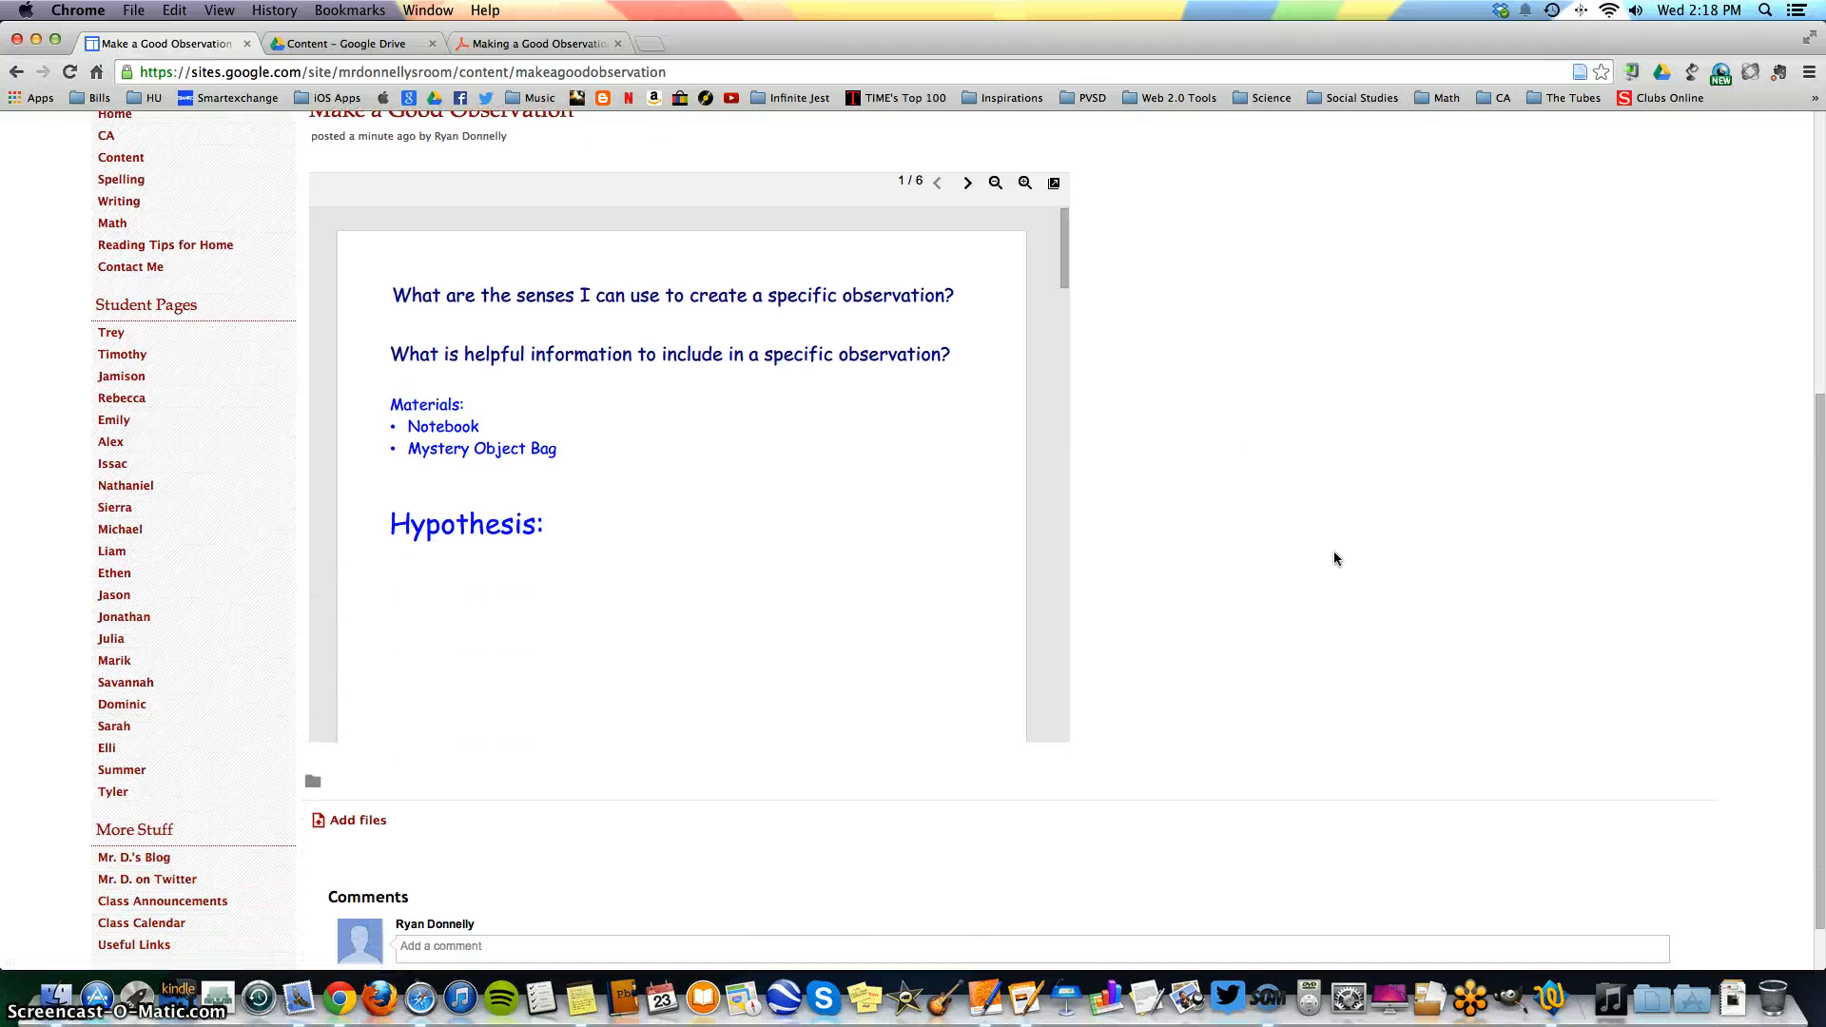
pyautogui.scroll(-1, 603, 306)
pyautogui.click(542, 44)
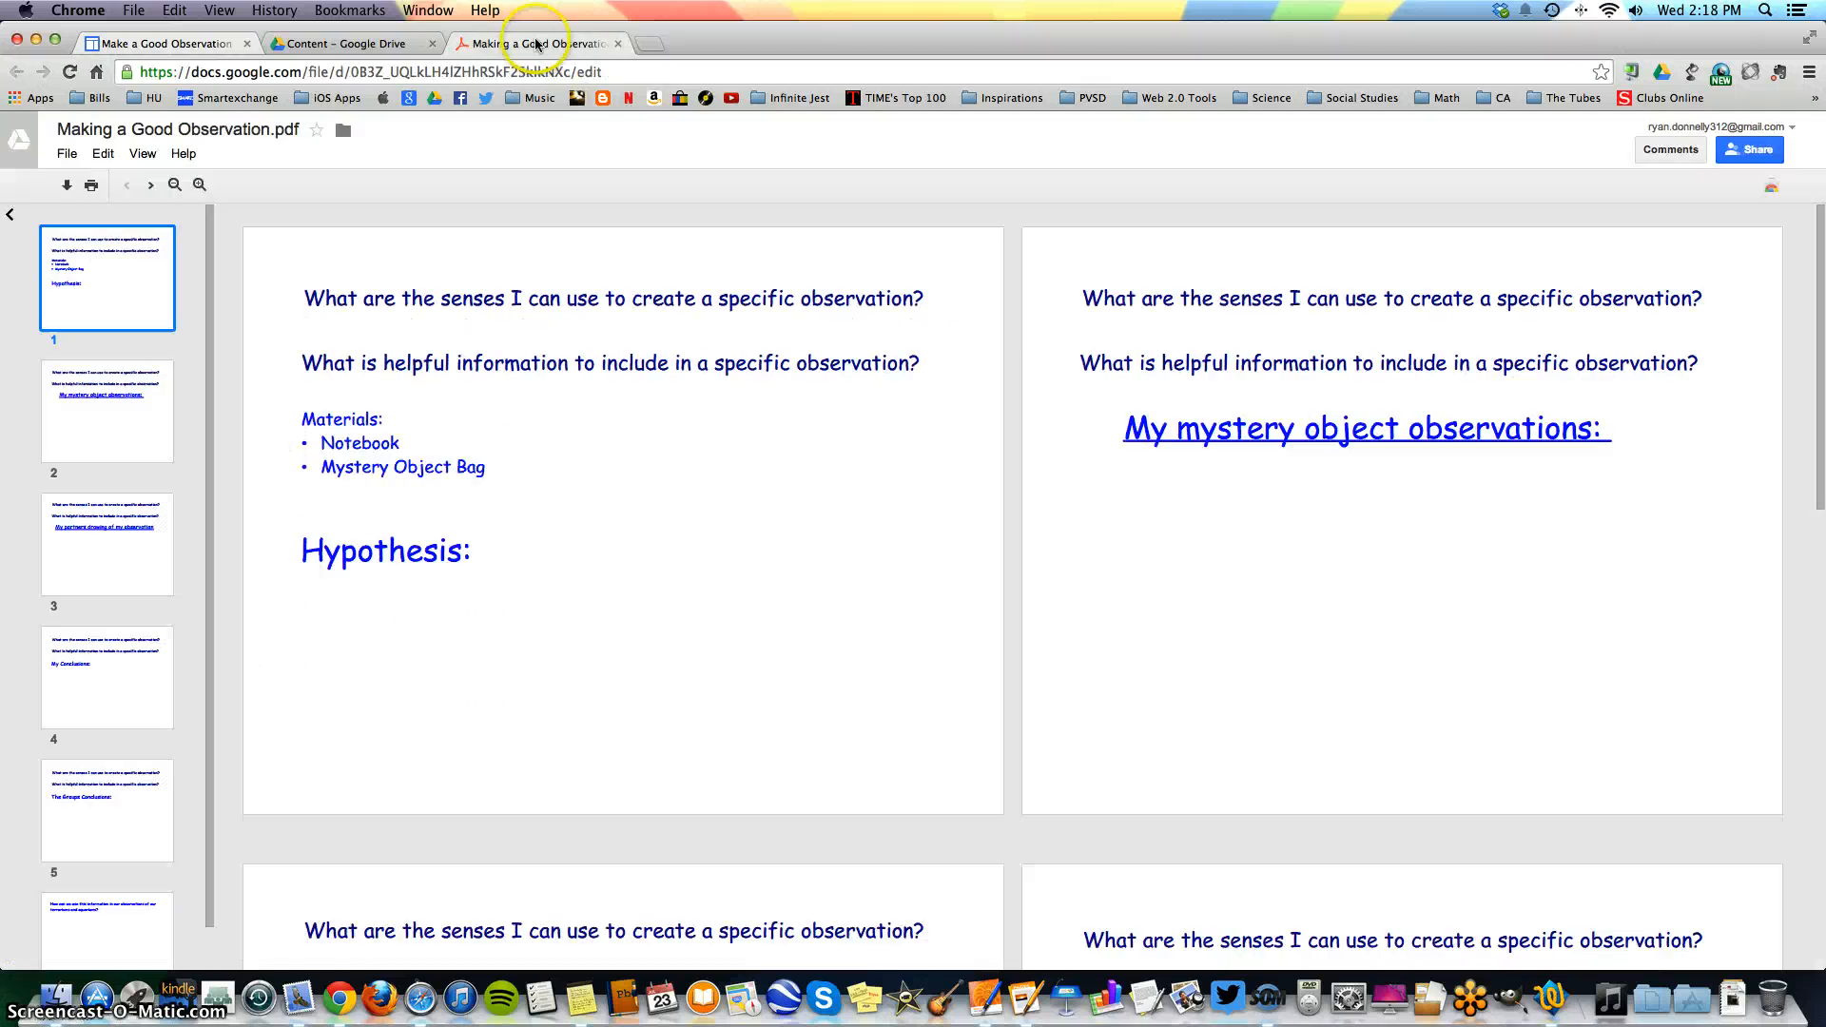
pyautogui.click(203, 47)
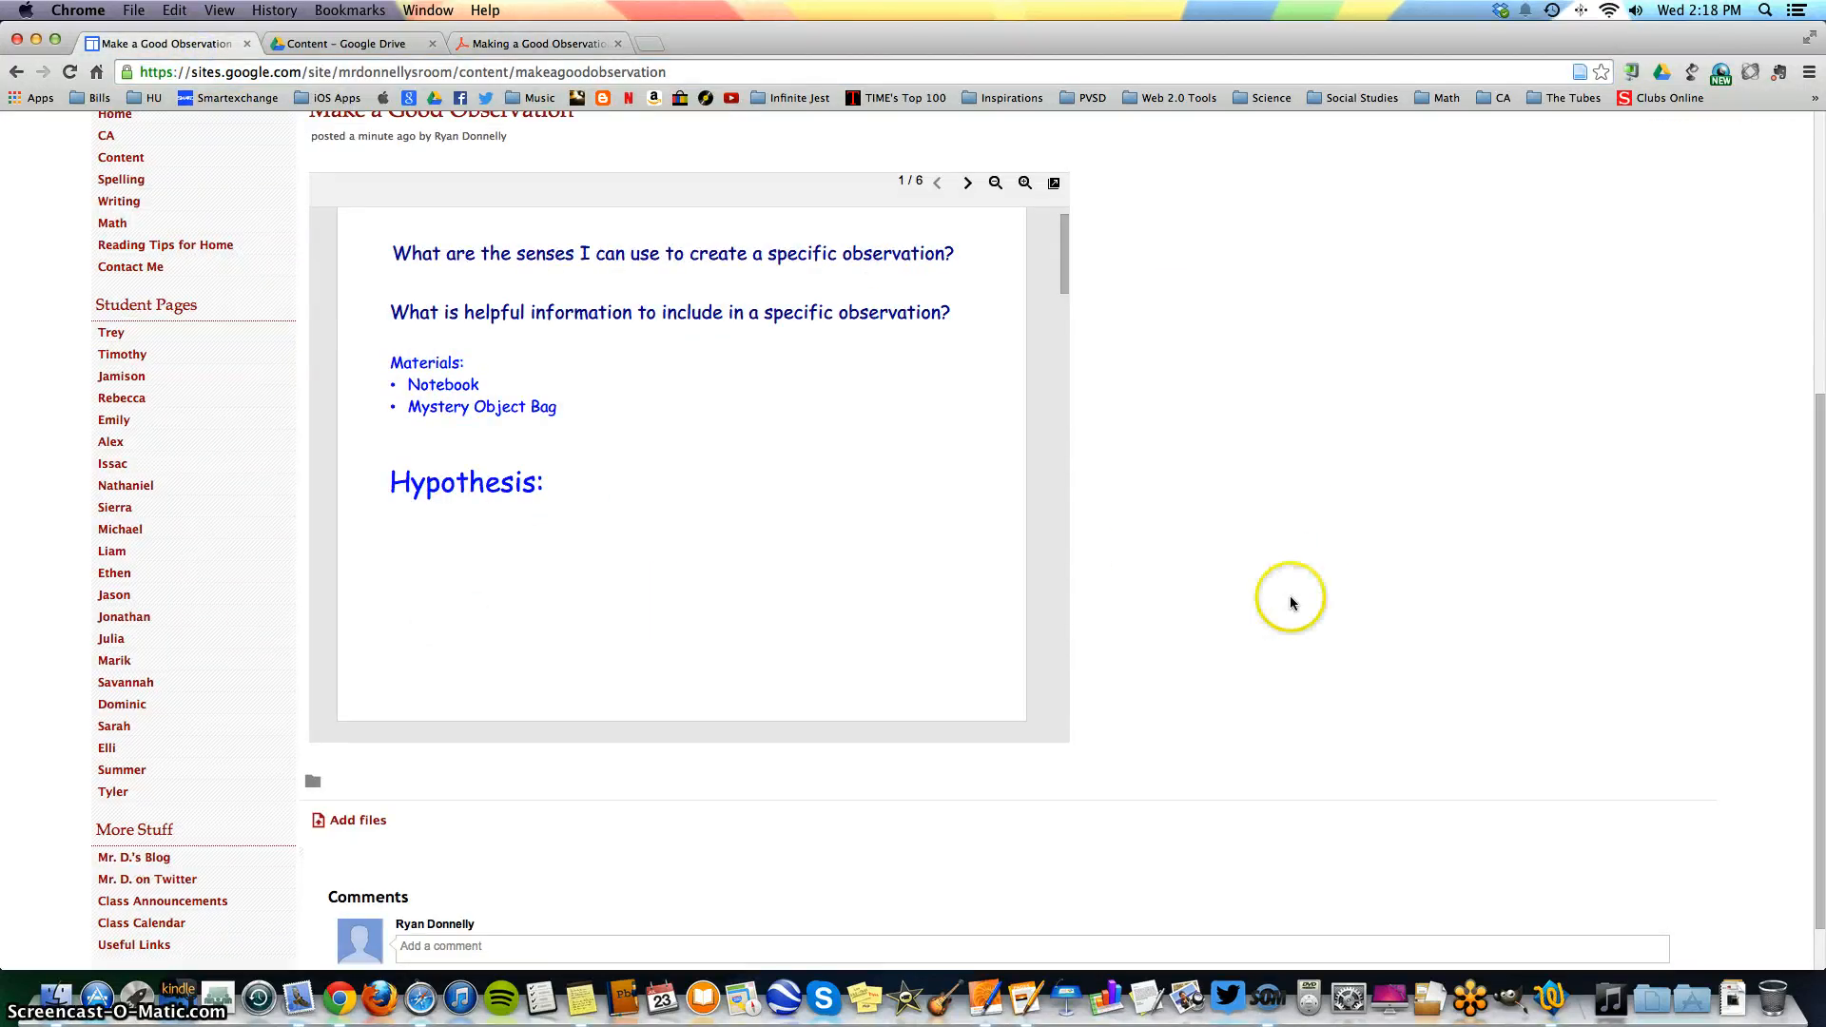
pyautogui.scroll(1, 1288, 599)
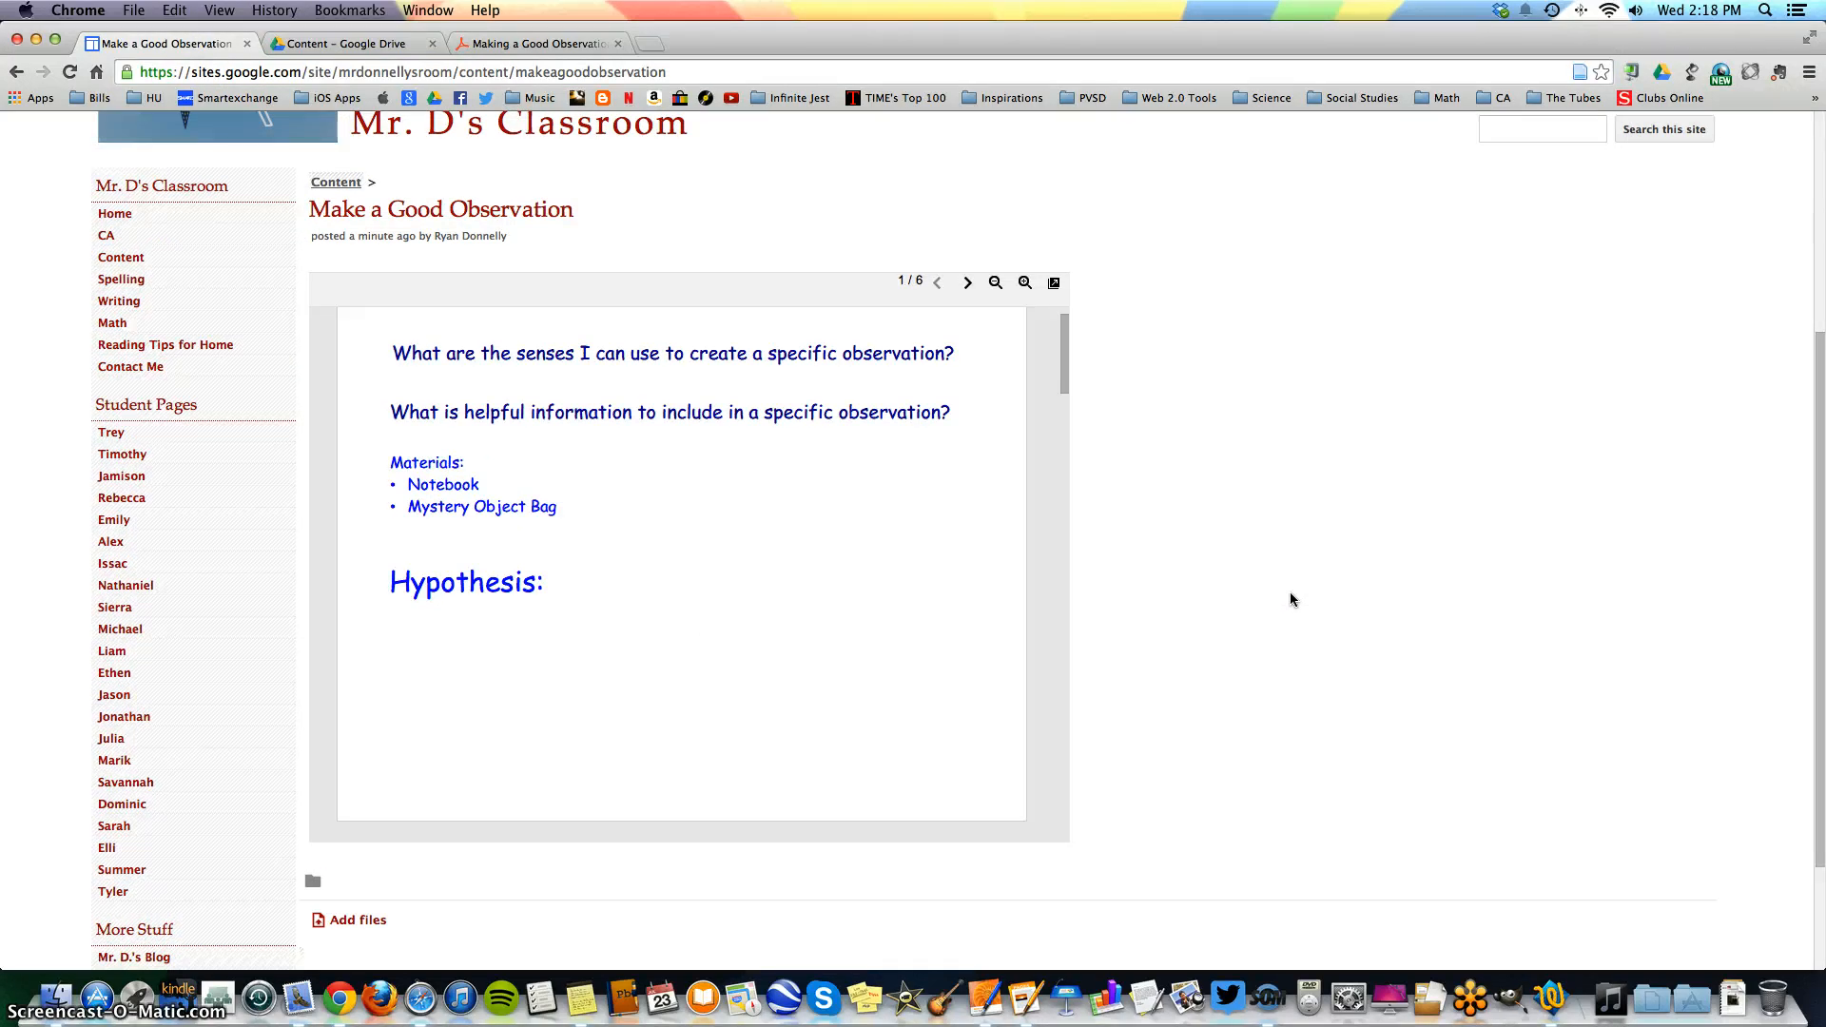
pyautogui.scroll(-5, 878, 446)
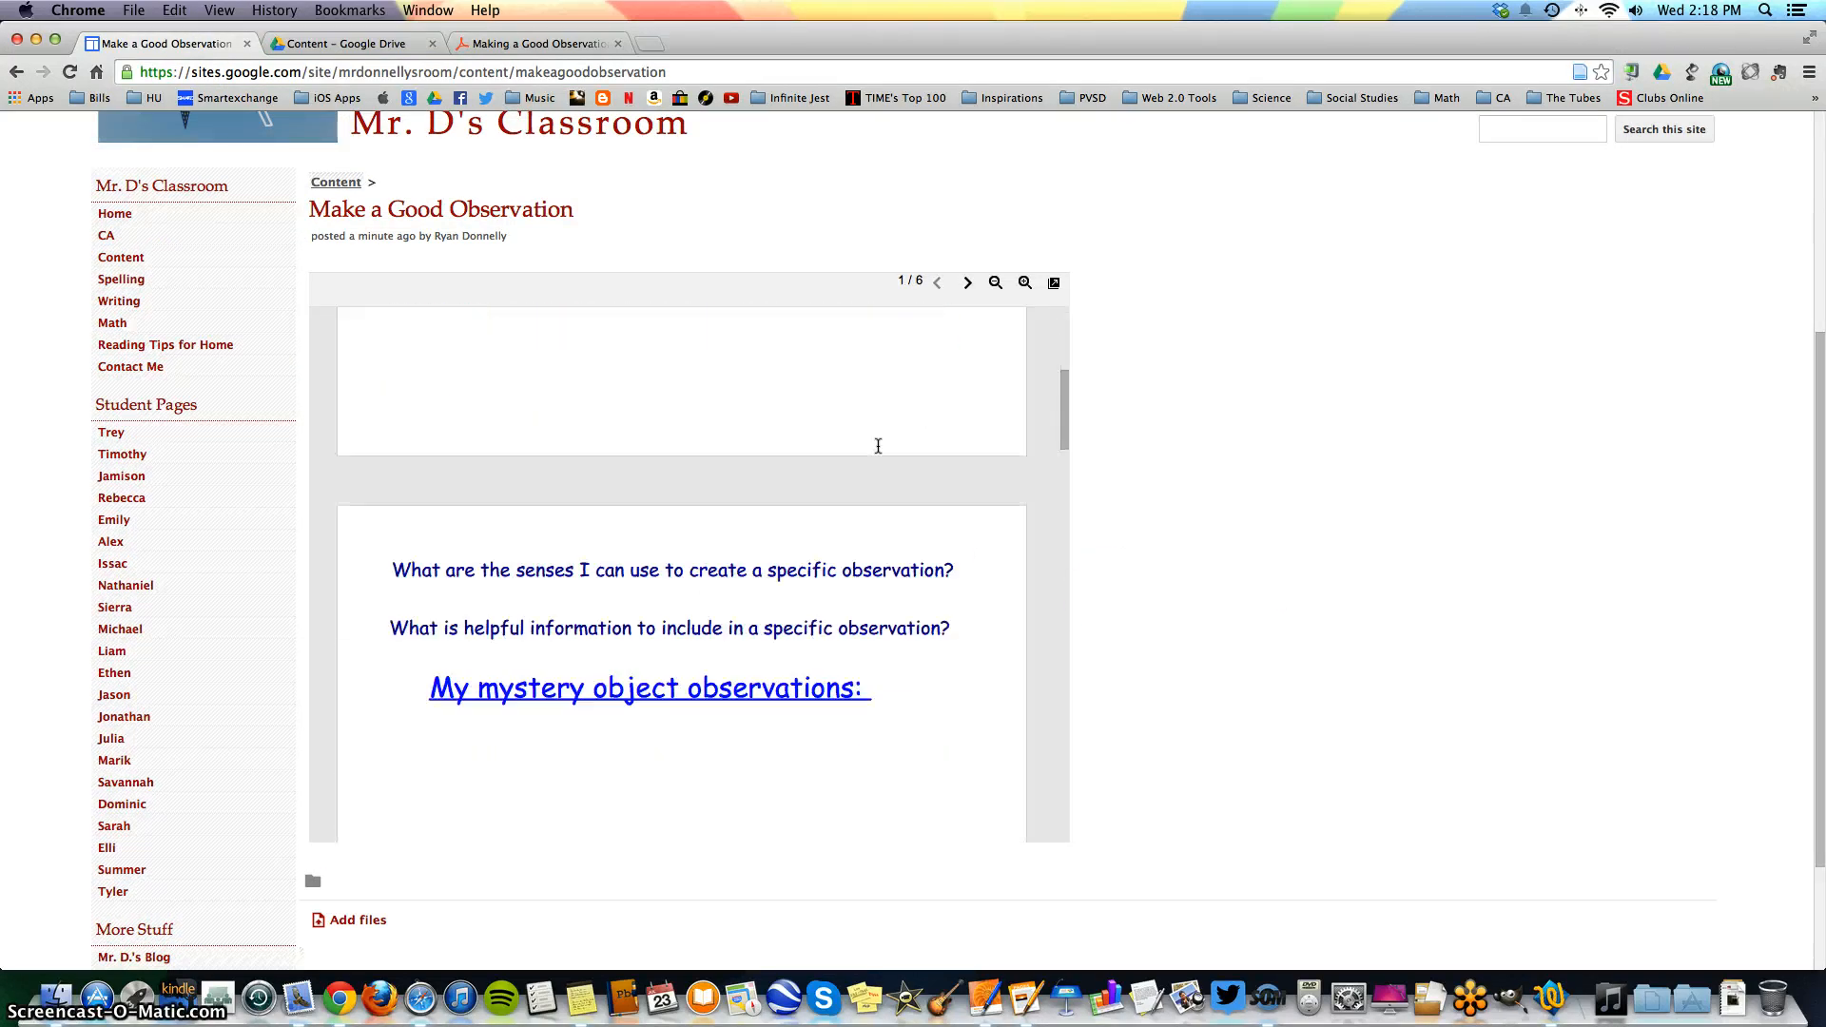
pyautogui.scroll(-10, 878, 446)
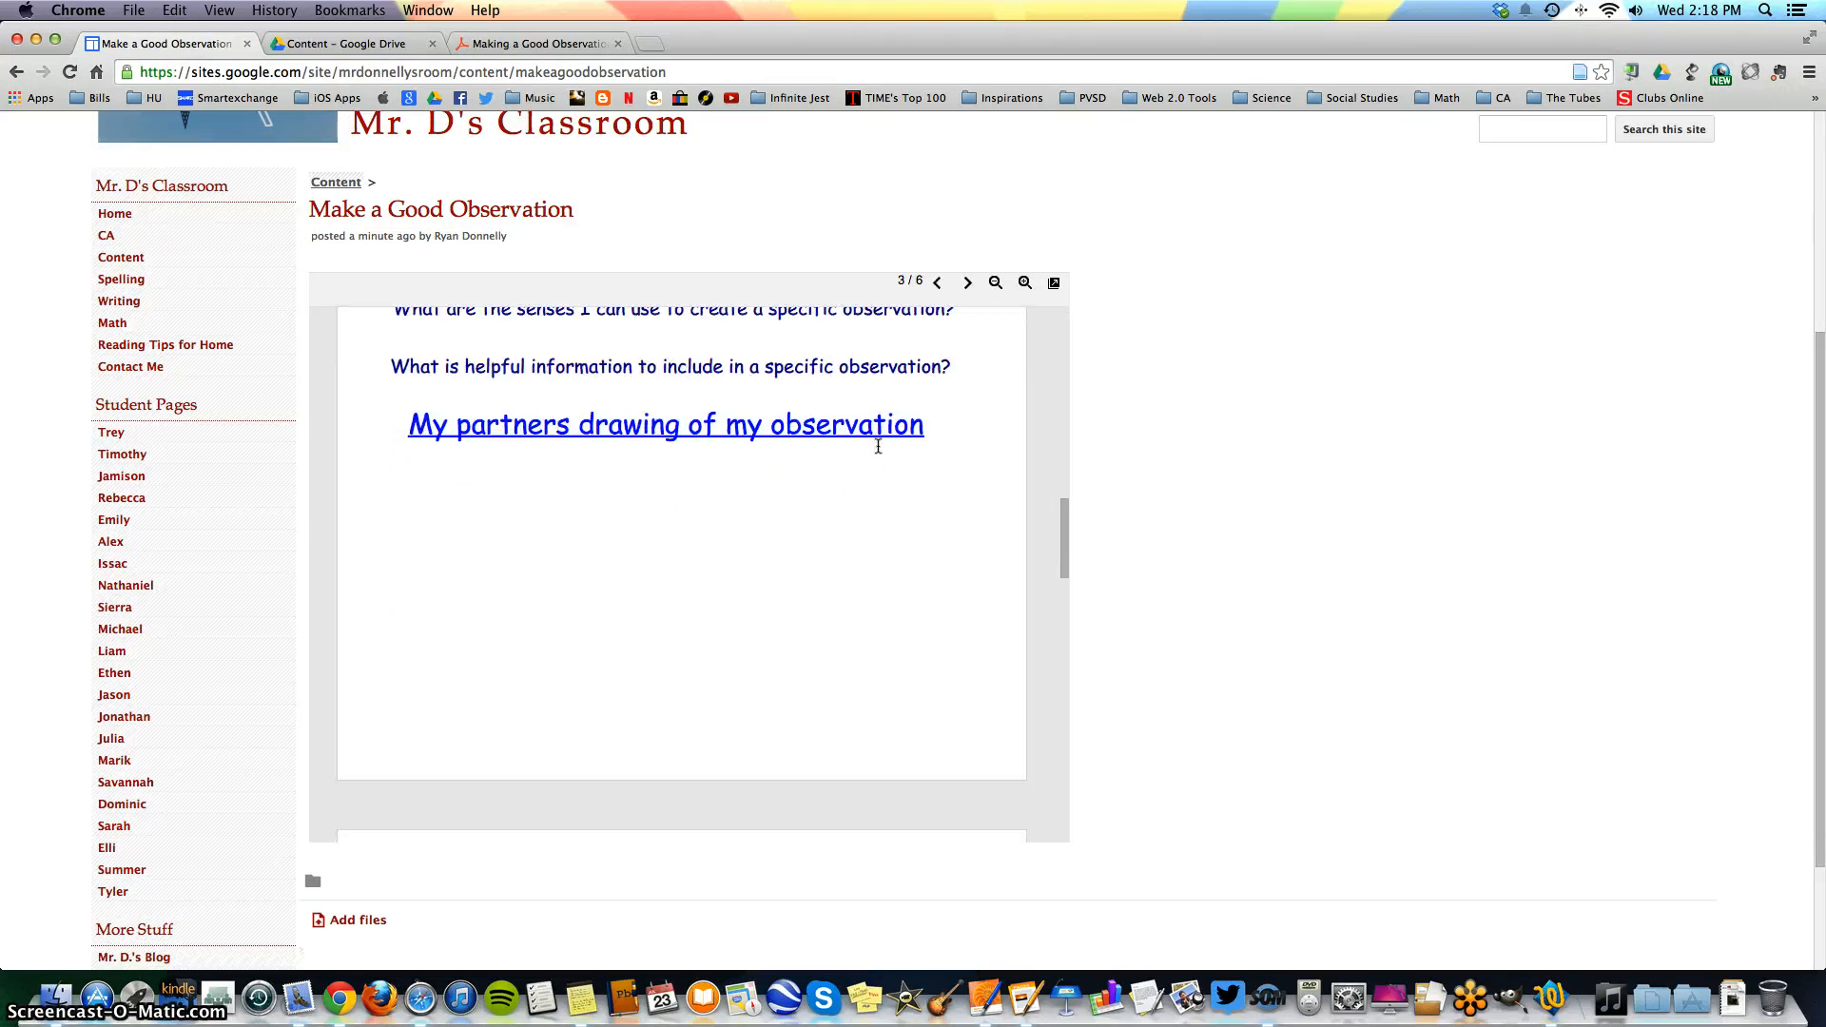
# - View the embedded PDF's further pages, open it full size in a separate tab, and close that tab to return to the post
pyautogui.scroll(-5, 878, 446)
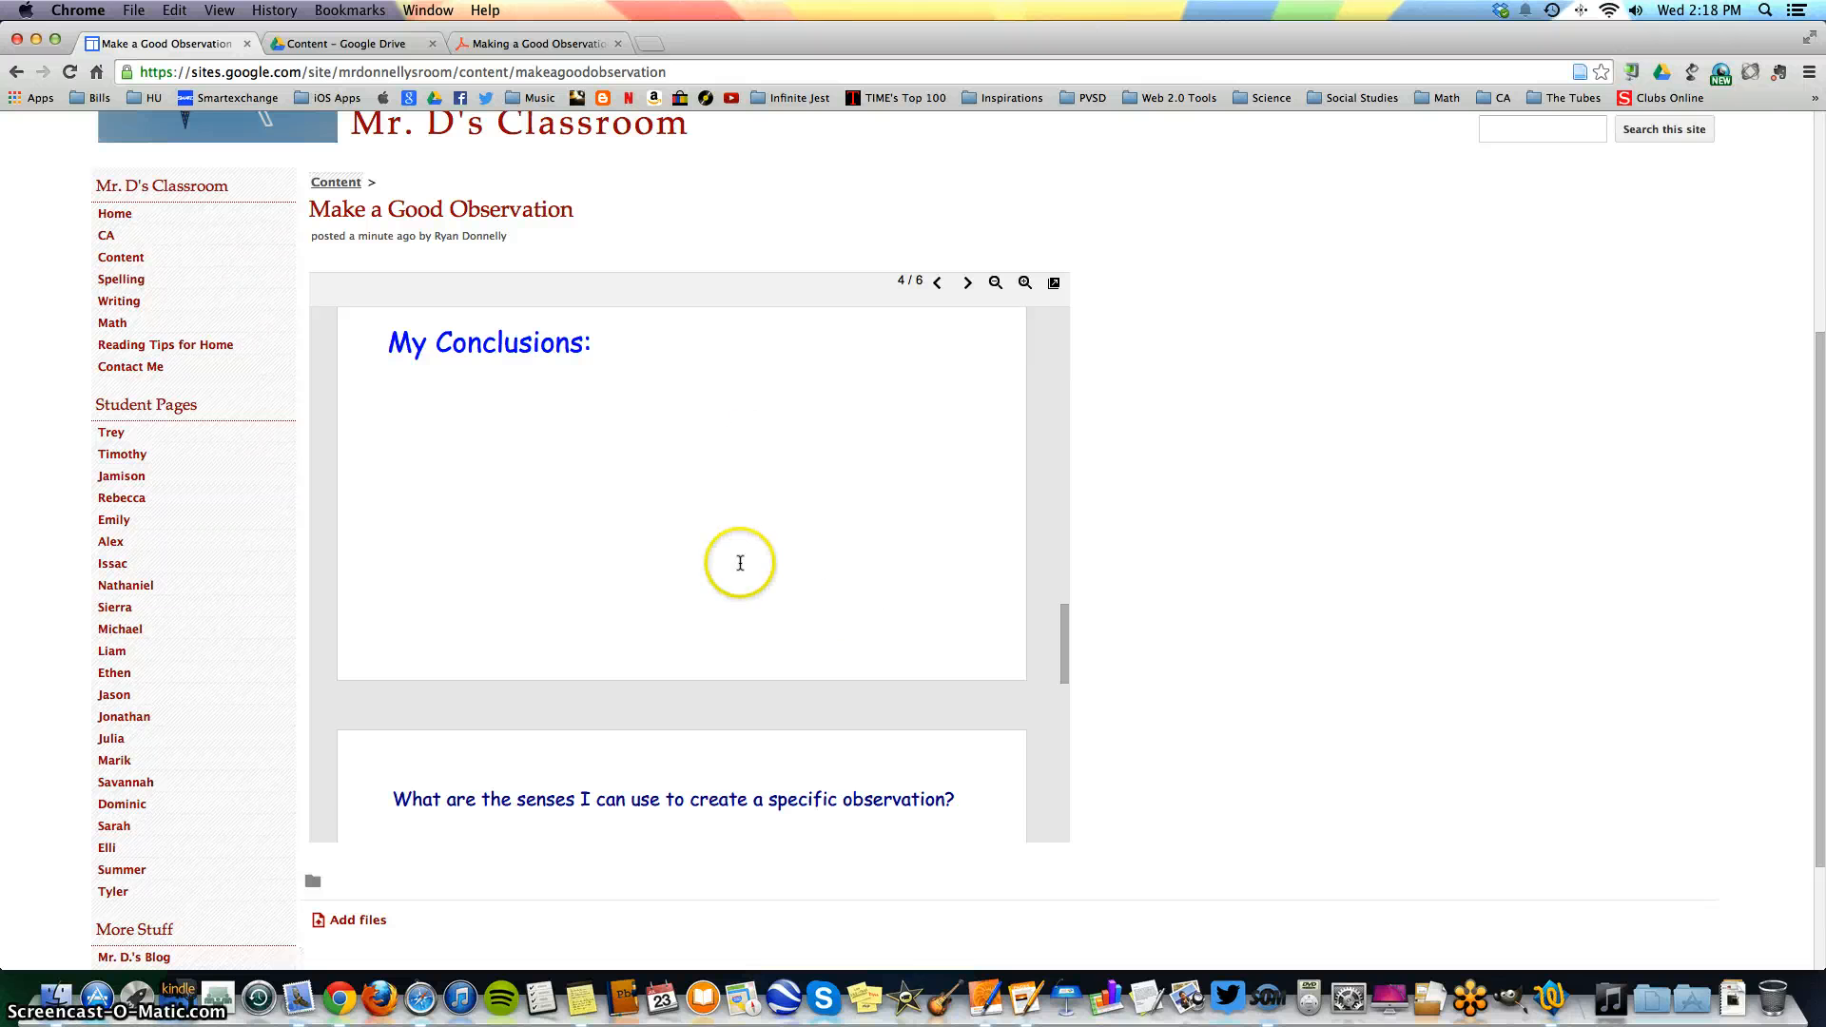
pyautogui.click(1054, 283)
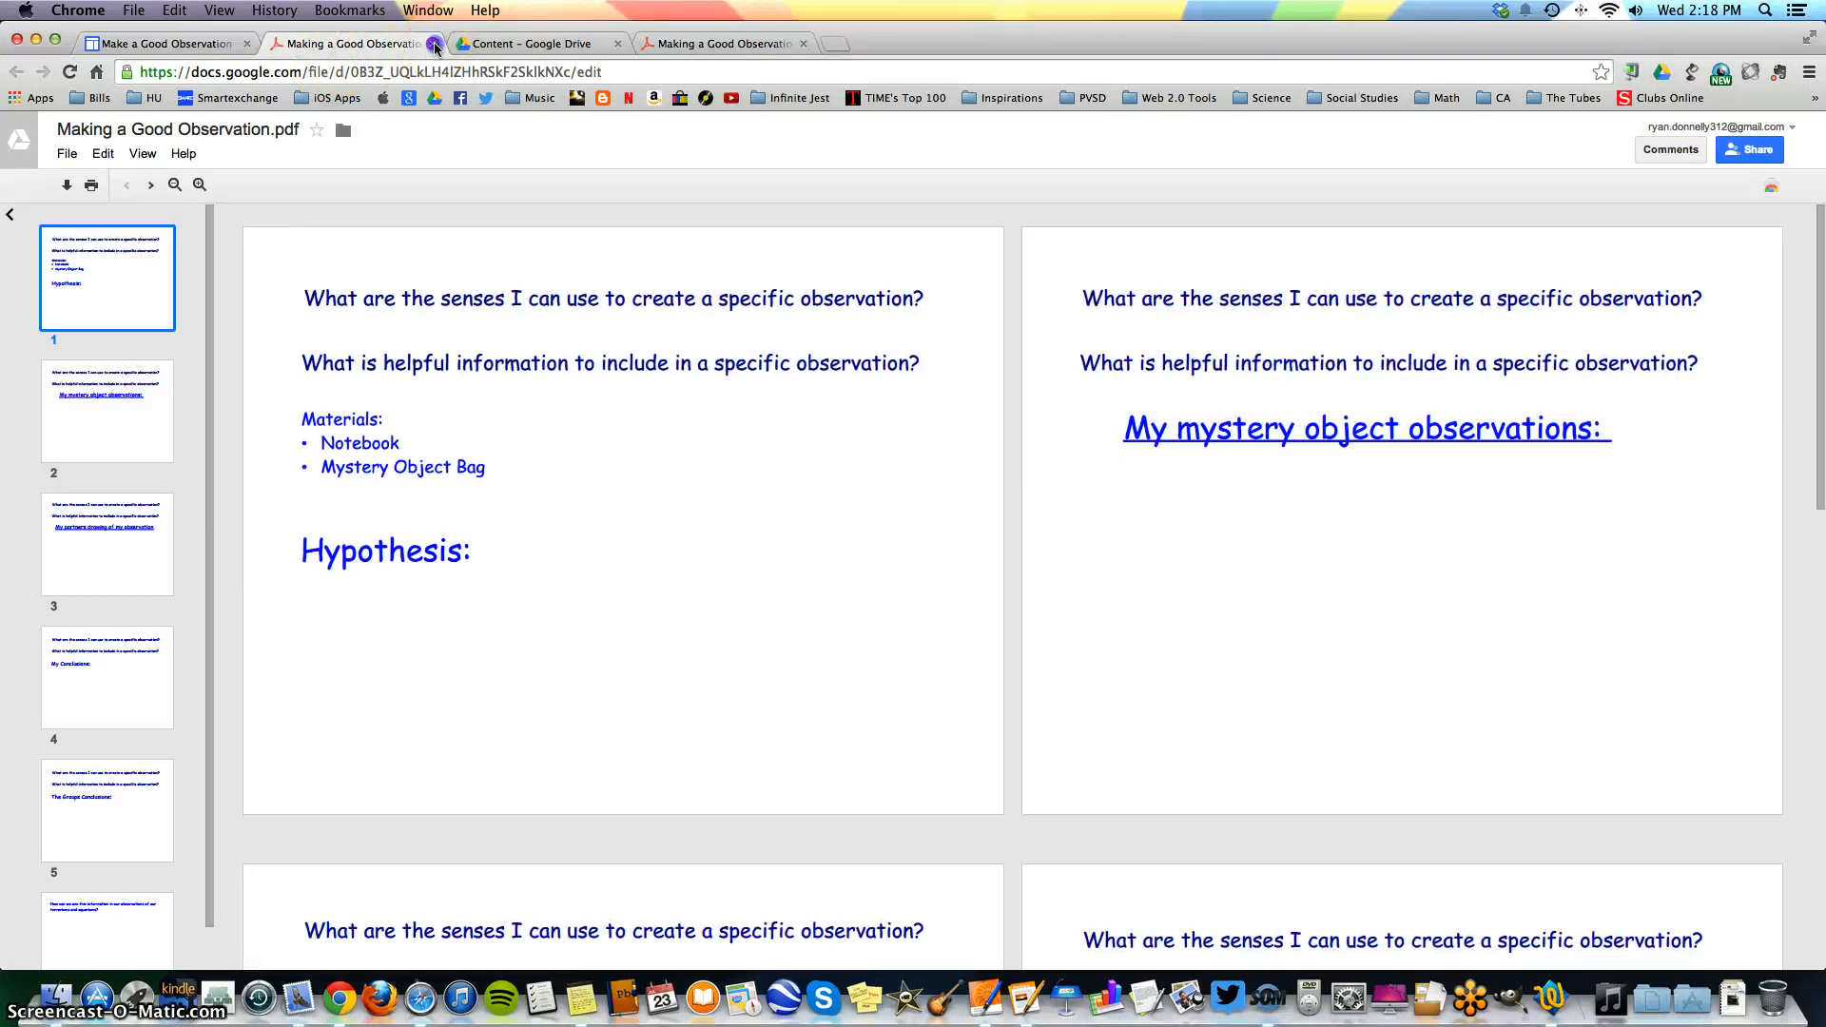
pyautogui.click(433, 44)
pyautogui.click(168, 48)
pyautogui.click(162, 43)
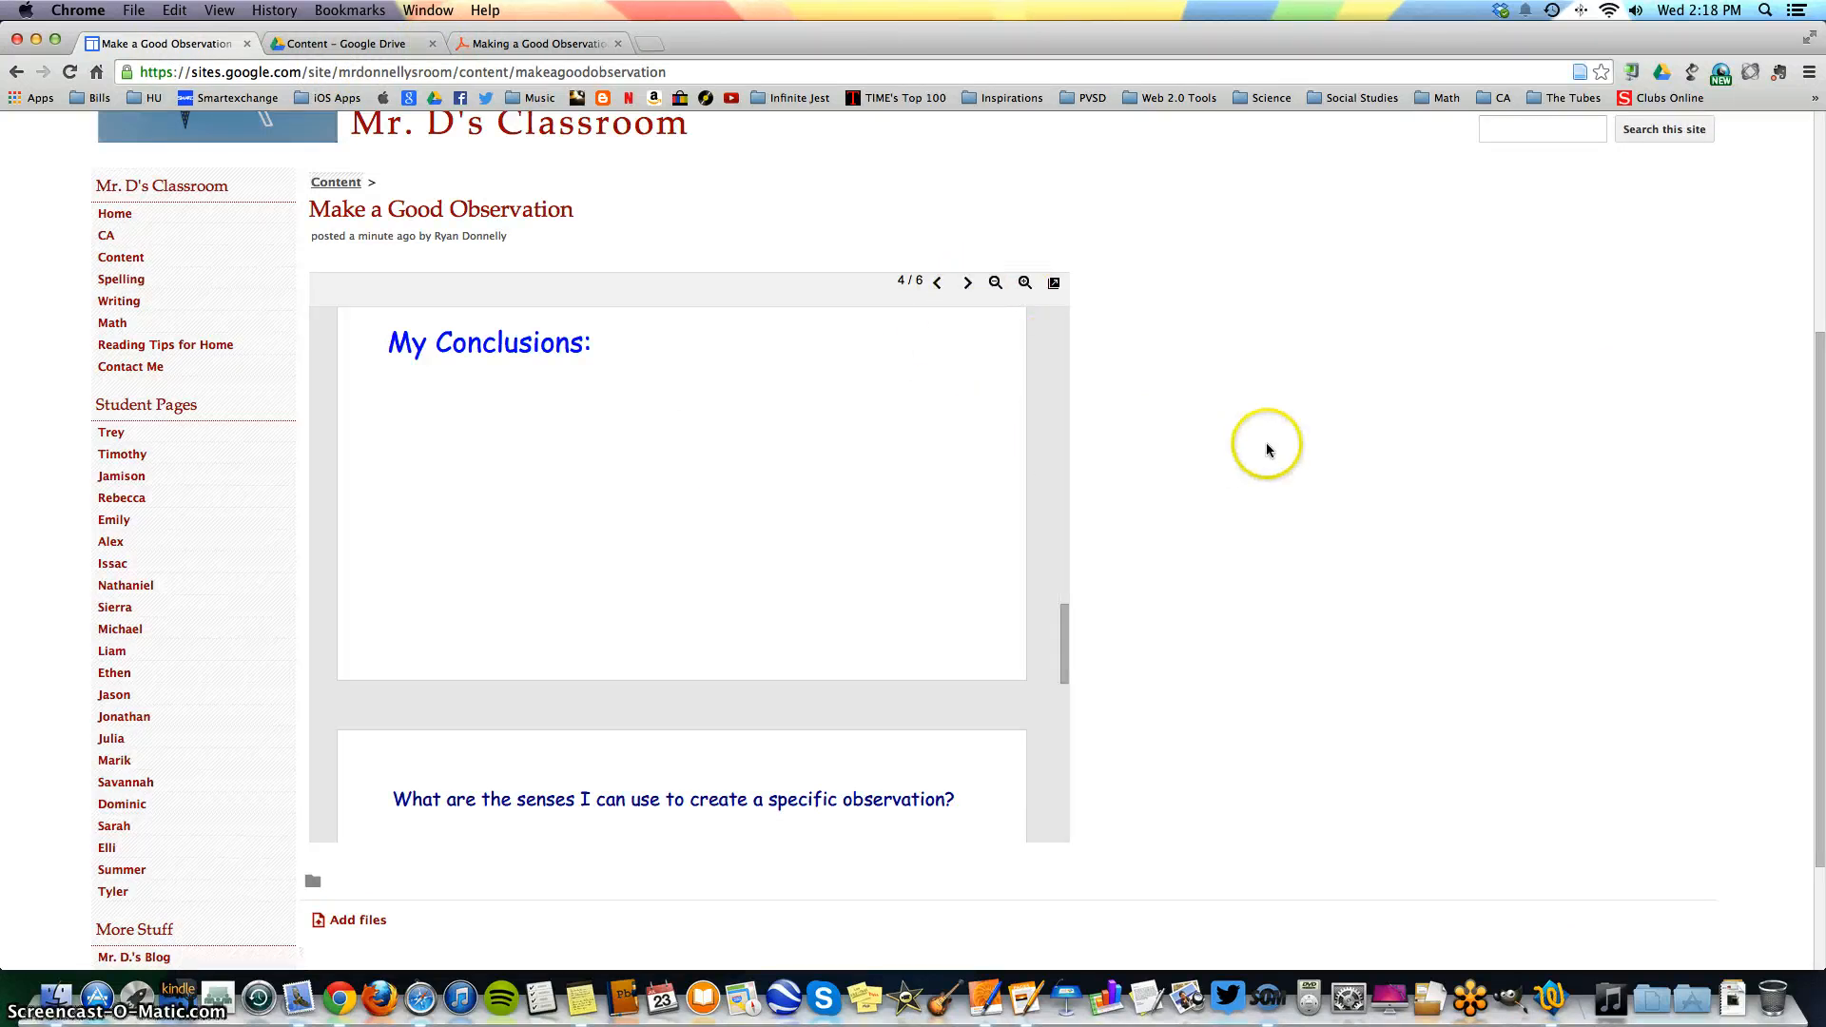
# - Look over the published post down to its file attachment and comments areas, and return to the page header
pyautogui.scroll(-3, 1168, 719)
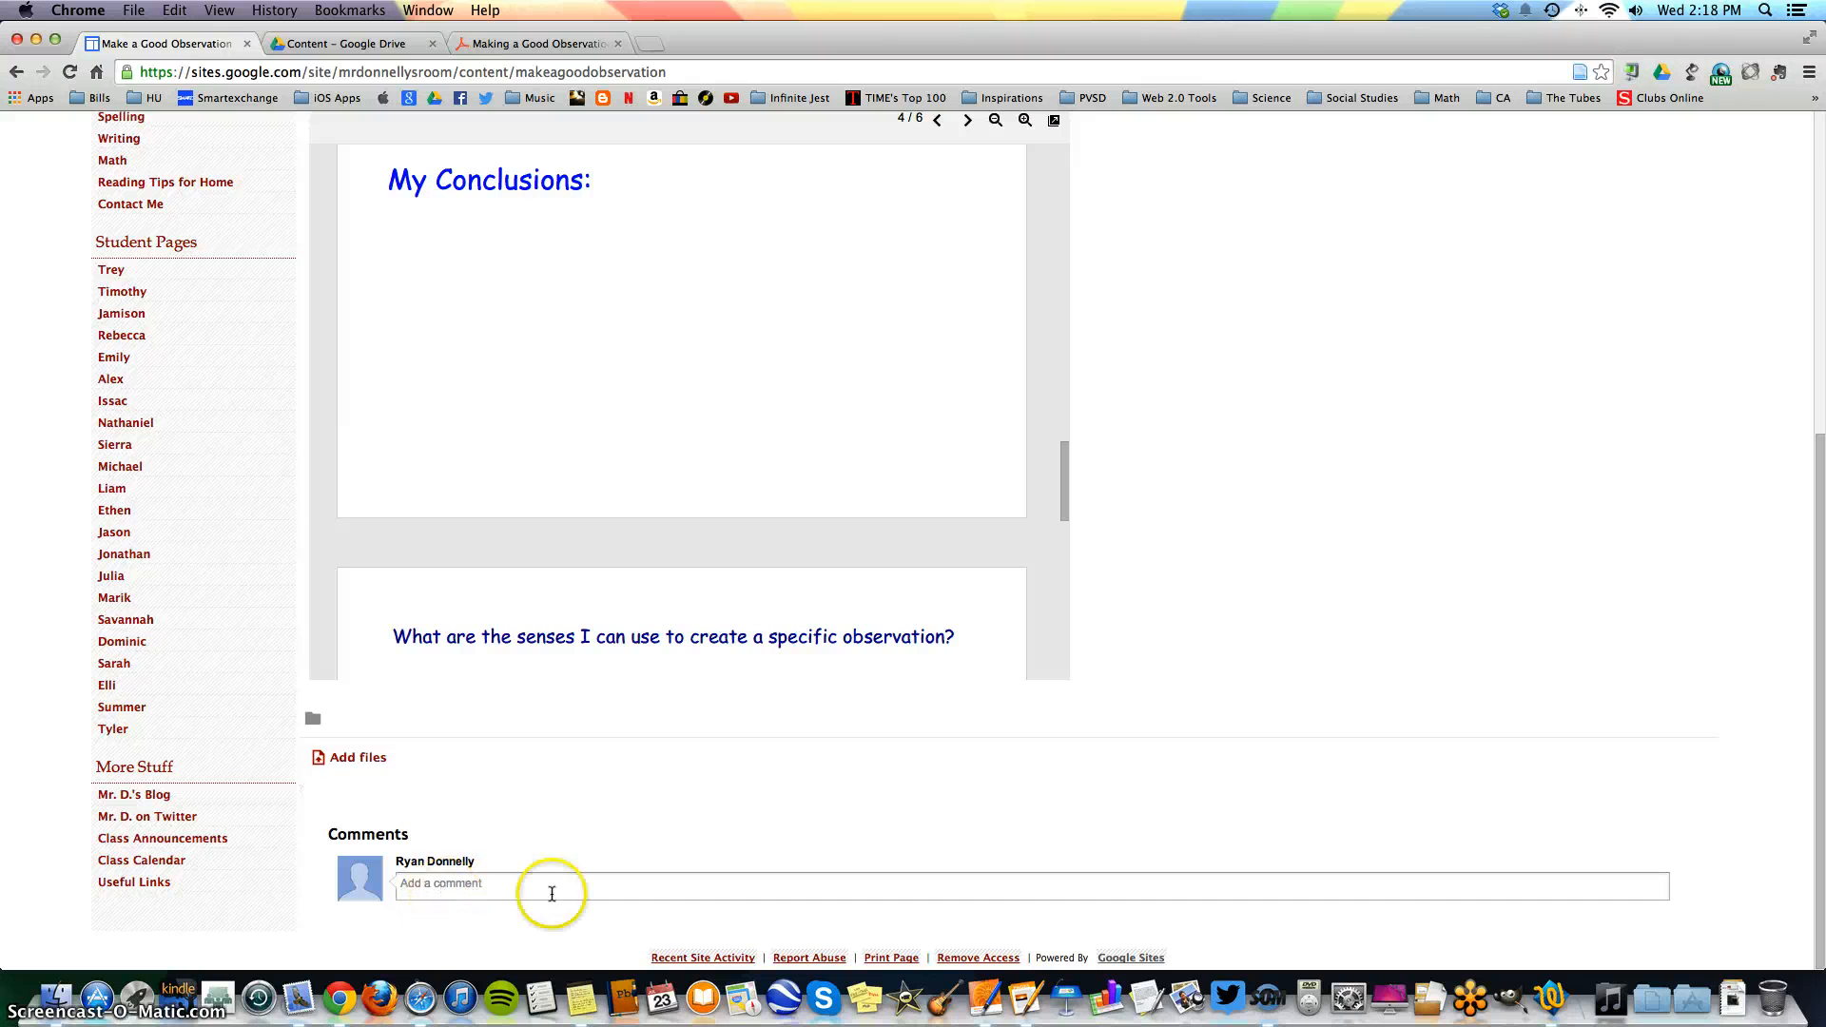
pyautogui.scroll(1, 1098, 777)
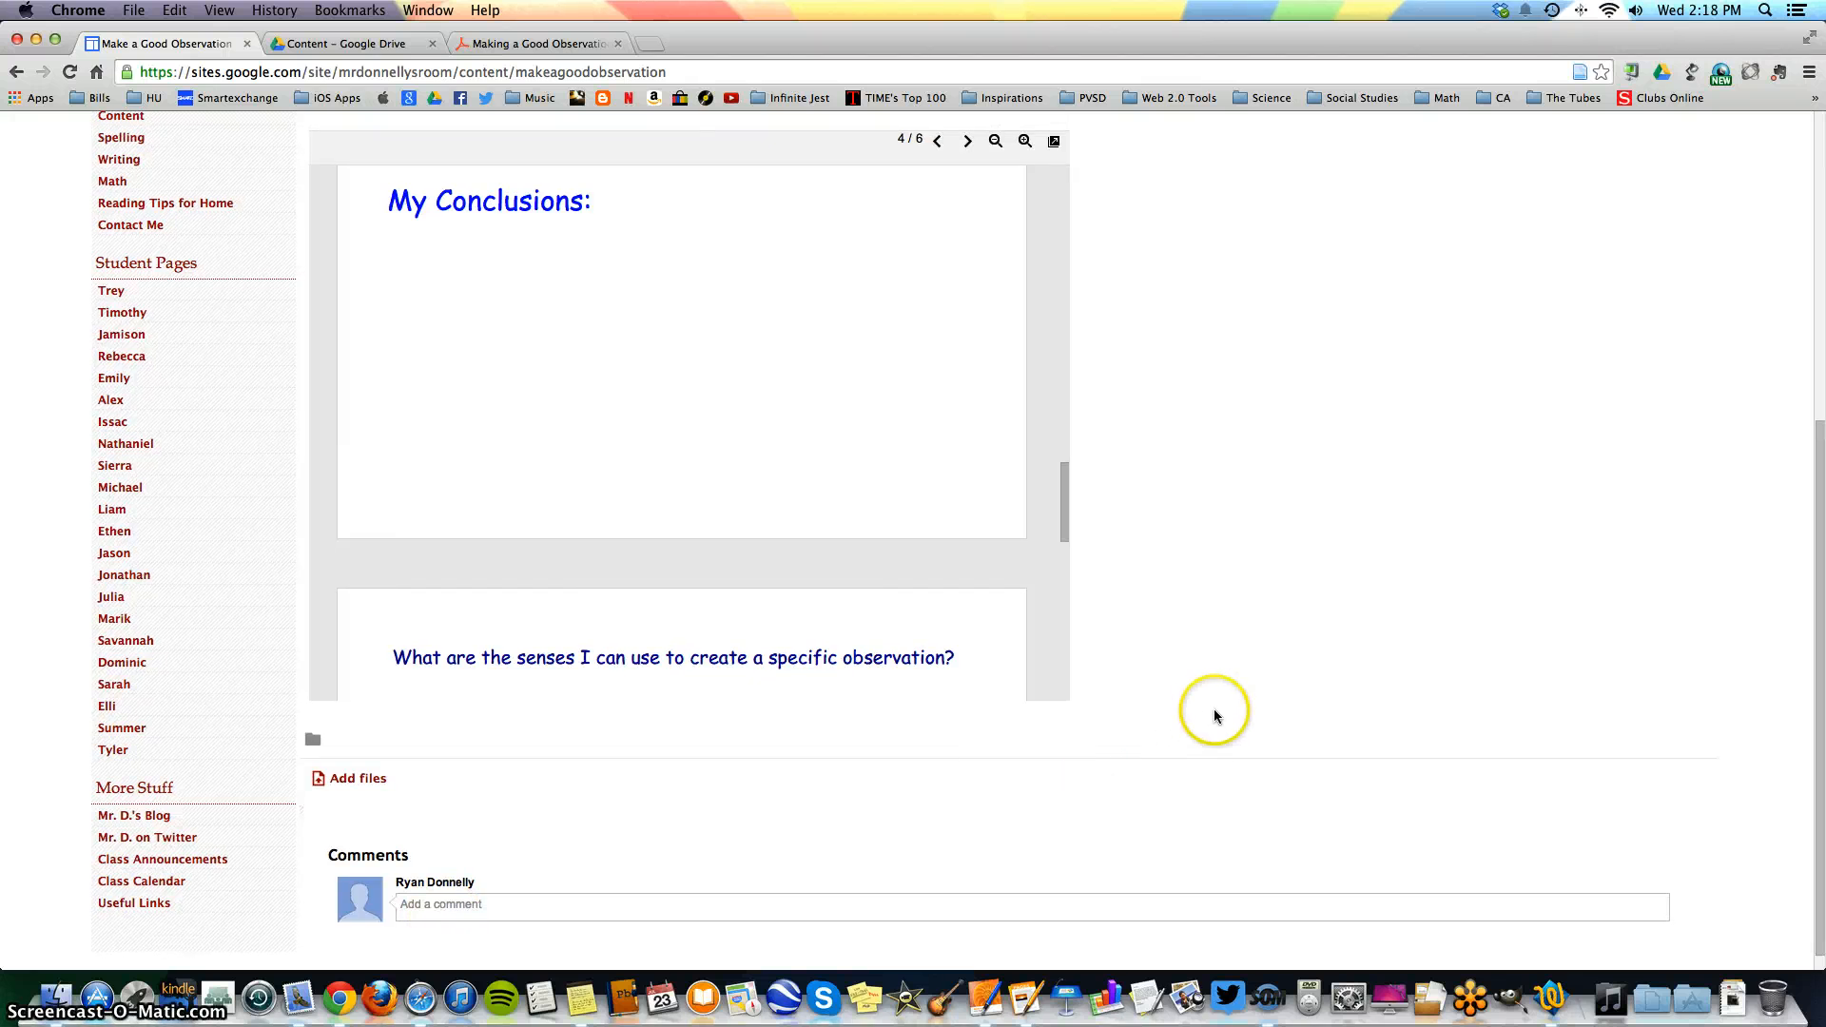
pyautogui.scroll(4, 1213, 713)
pyautogui.scroll(4, 1214, 712)
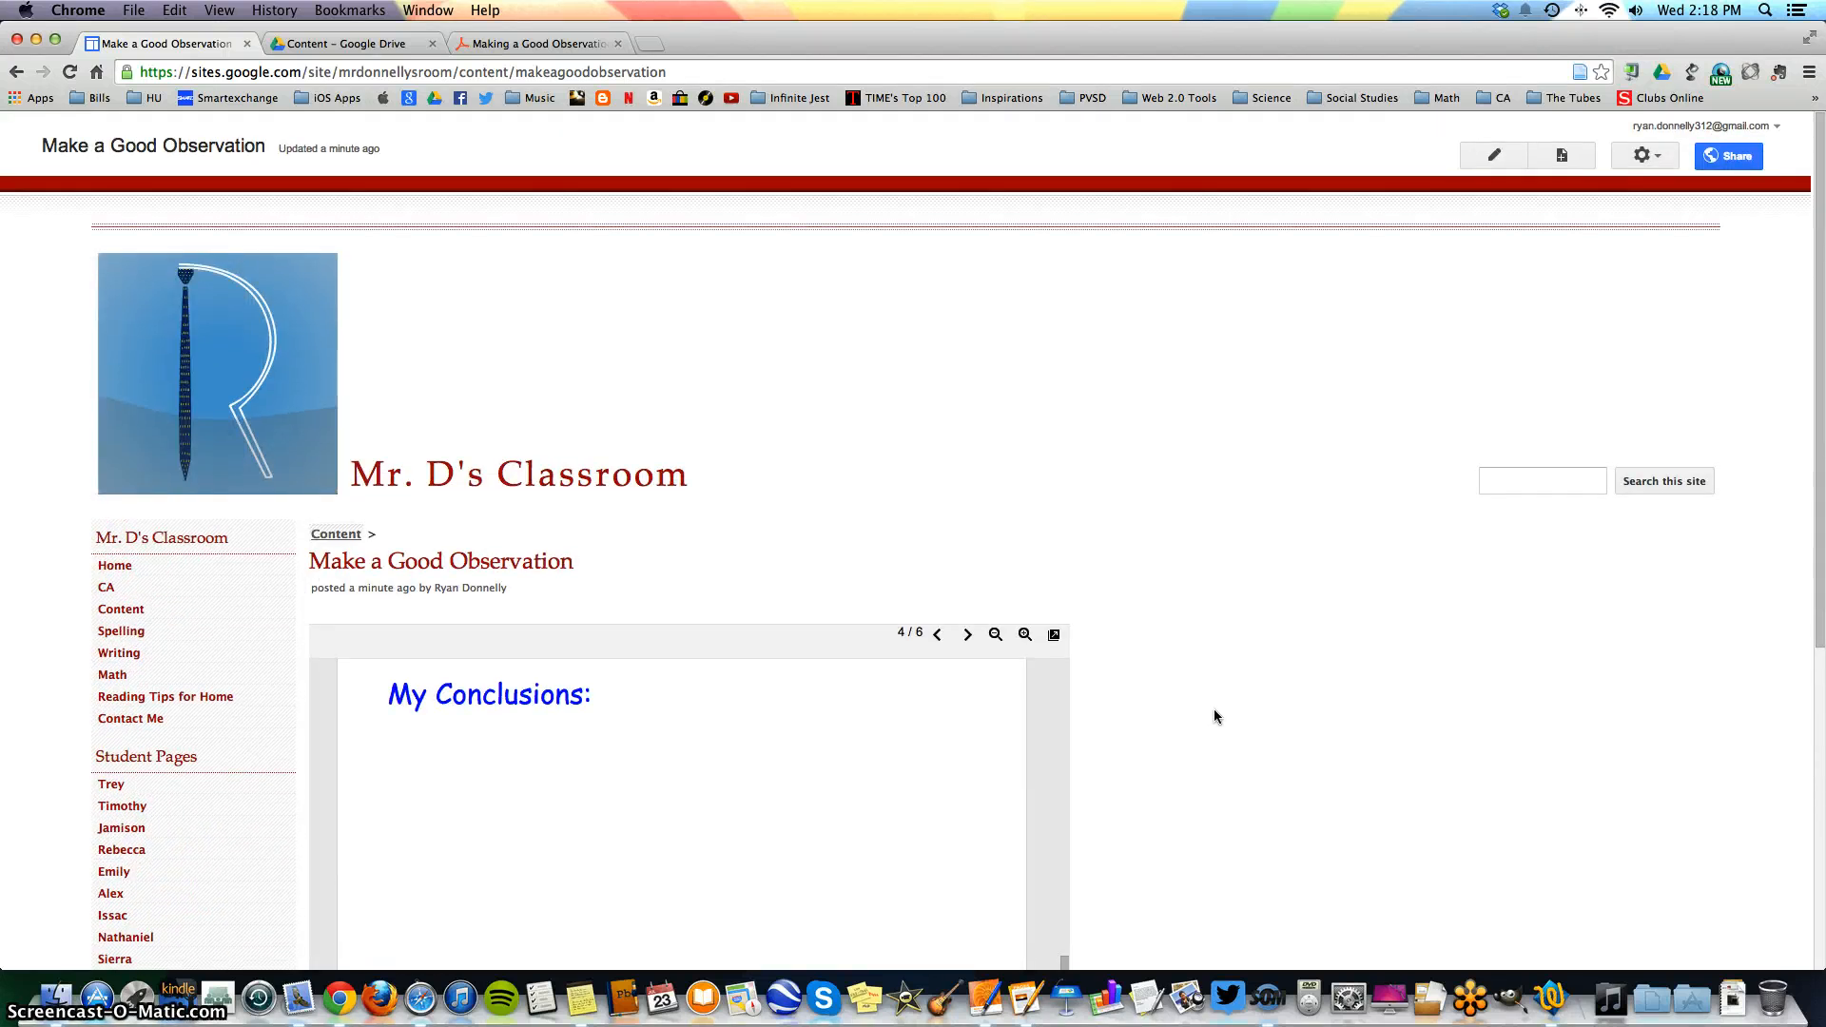